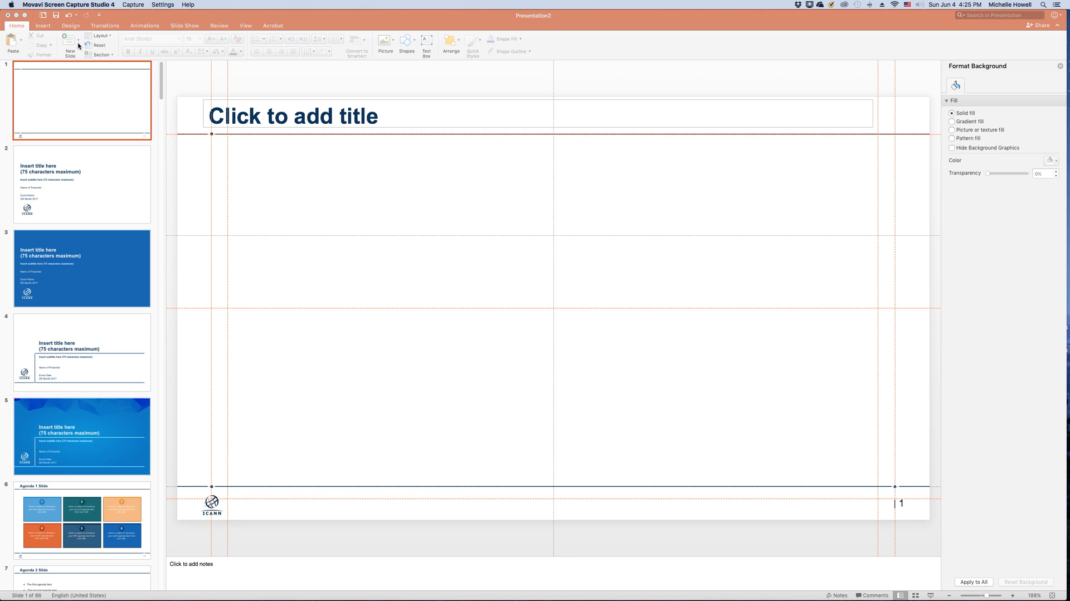
Step: Add a new slide with the Blank Background Slide layout after slide 1, leaving its title placeholder empty
left_click(79, 45)
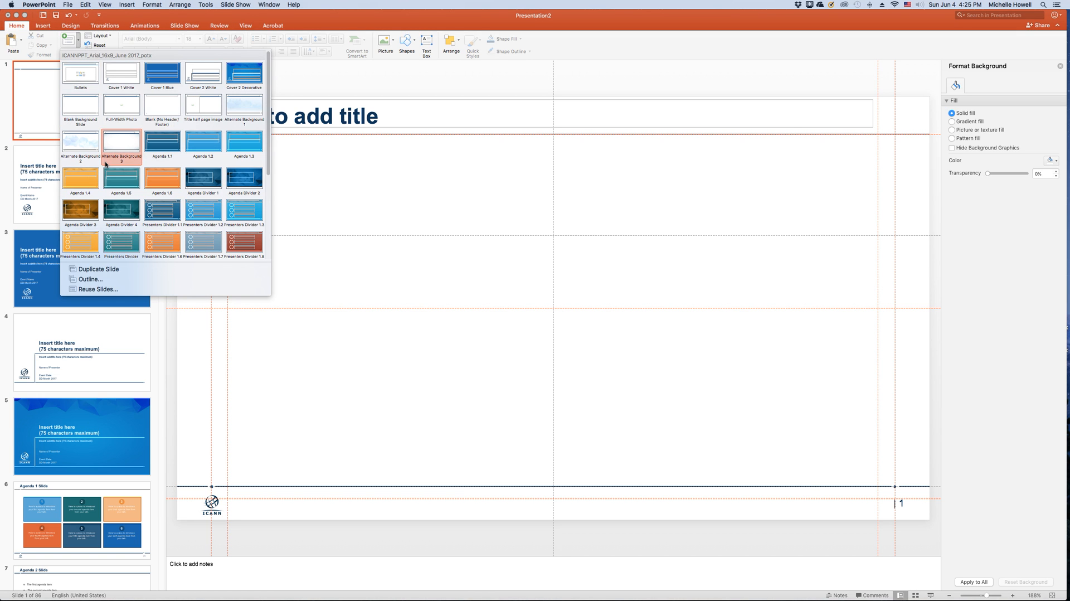
left_click(74, 112)
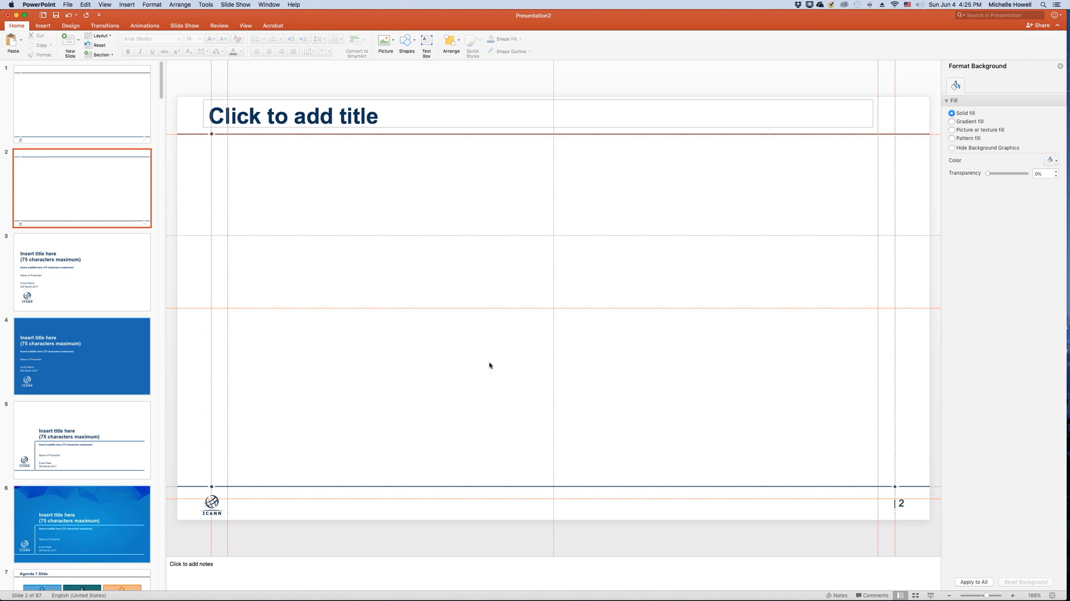
left_click(271, 114)
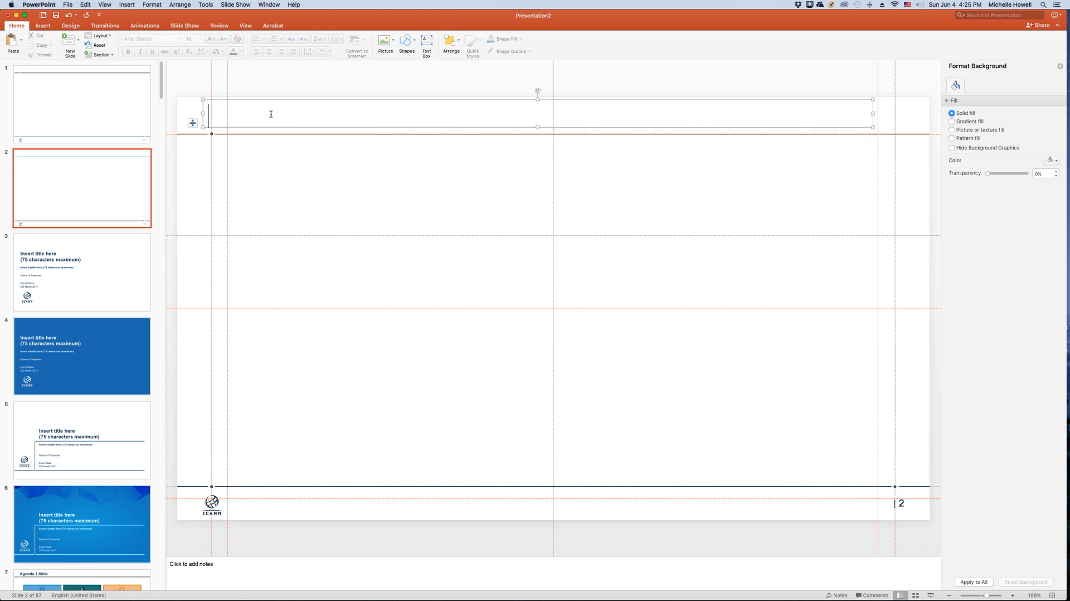
left_click(301, 162)
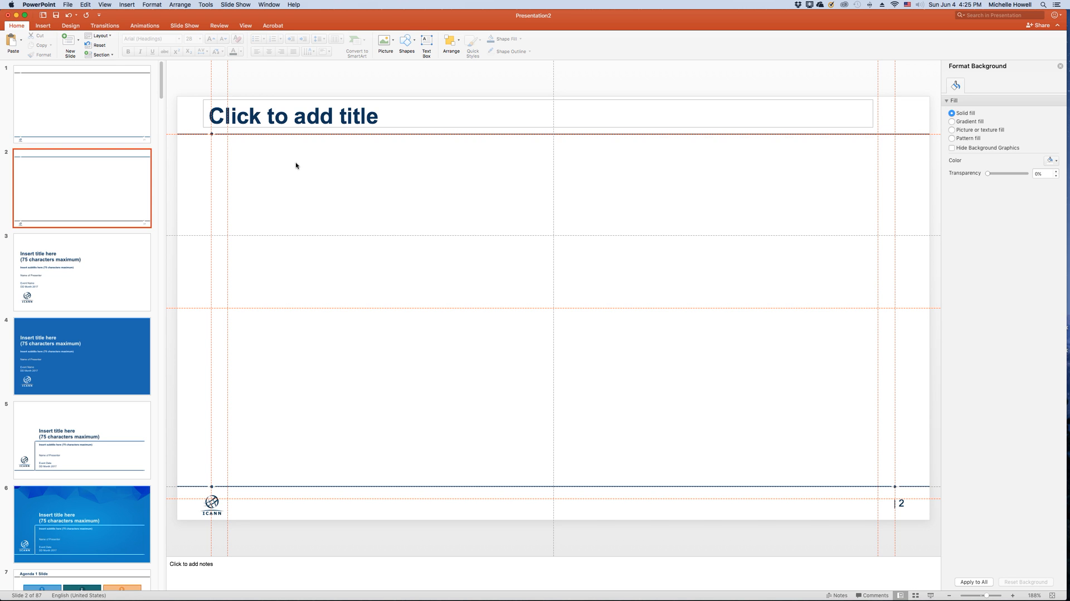
Step: Insert a 1" by 1" square rectangle on the new slide, below the title area and toward its left half
left_click(42, 28)
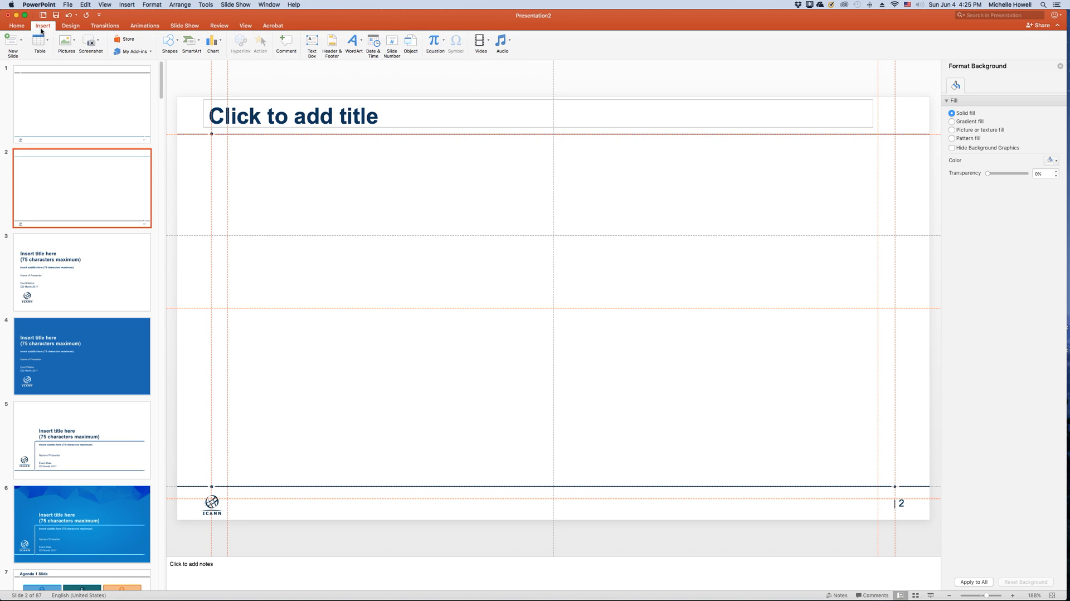
left_click(176, 42)
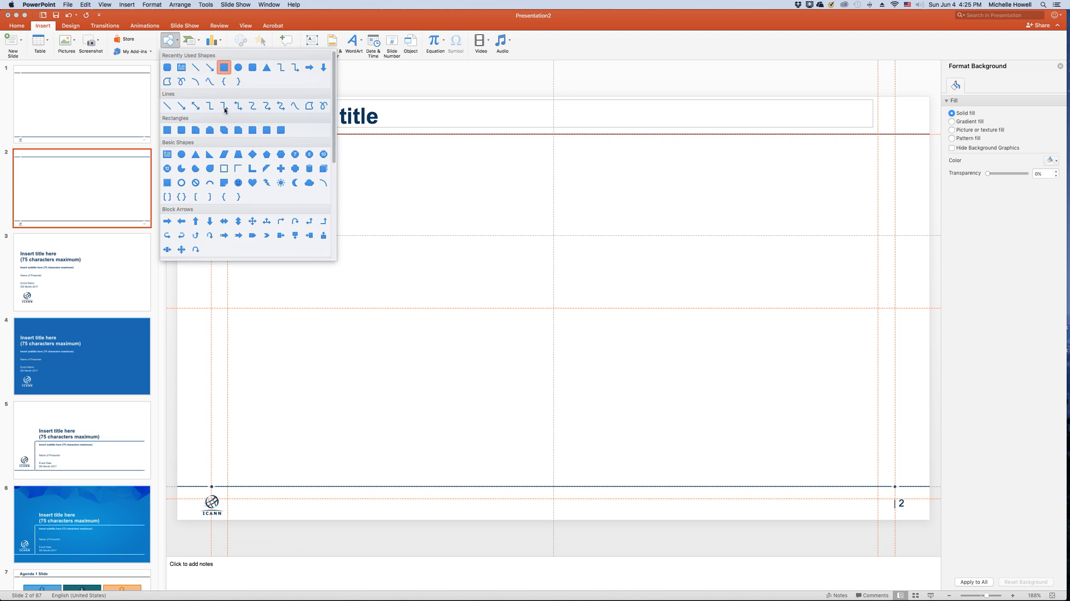
left_click(223, 67)
left_click(353, 209)
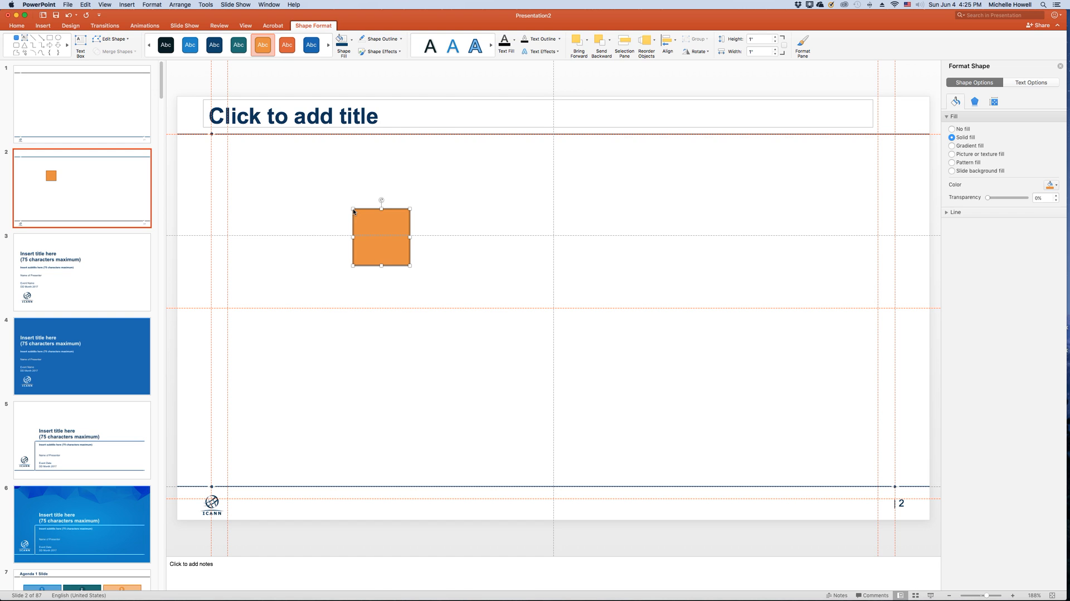
Step: Apply the dark blue filled shape style to the square and remove its outline
left_click(214, 46)
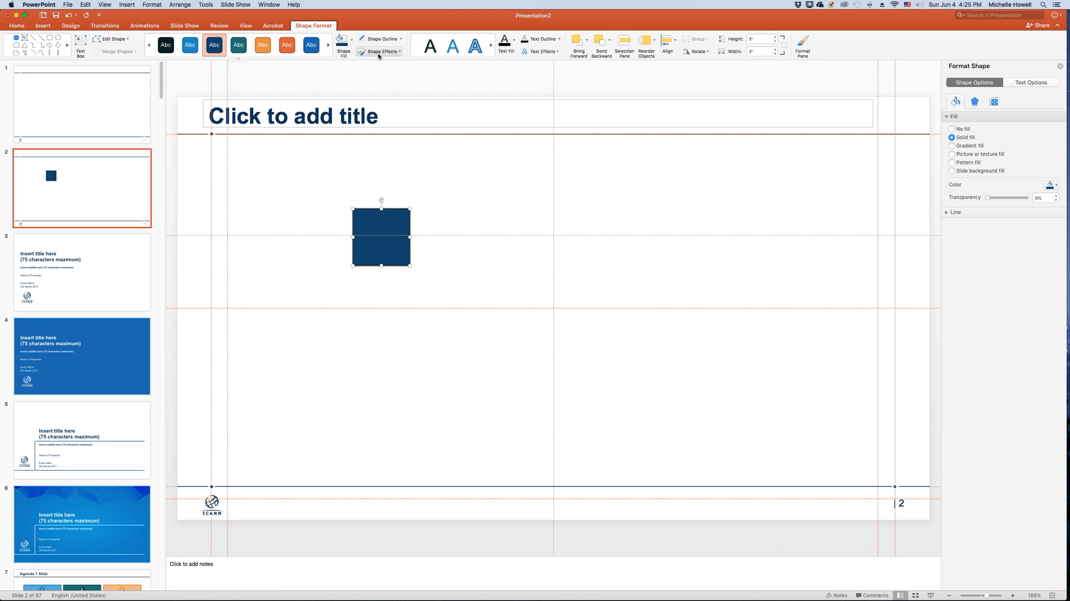
left_click(400, 38)
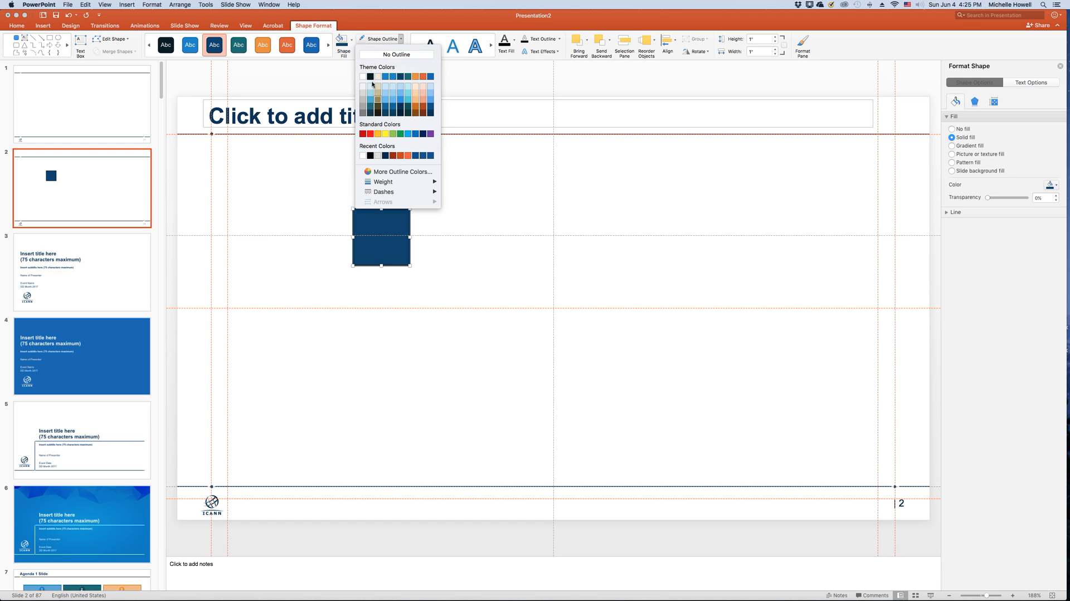
left_click(376, 54)
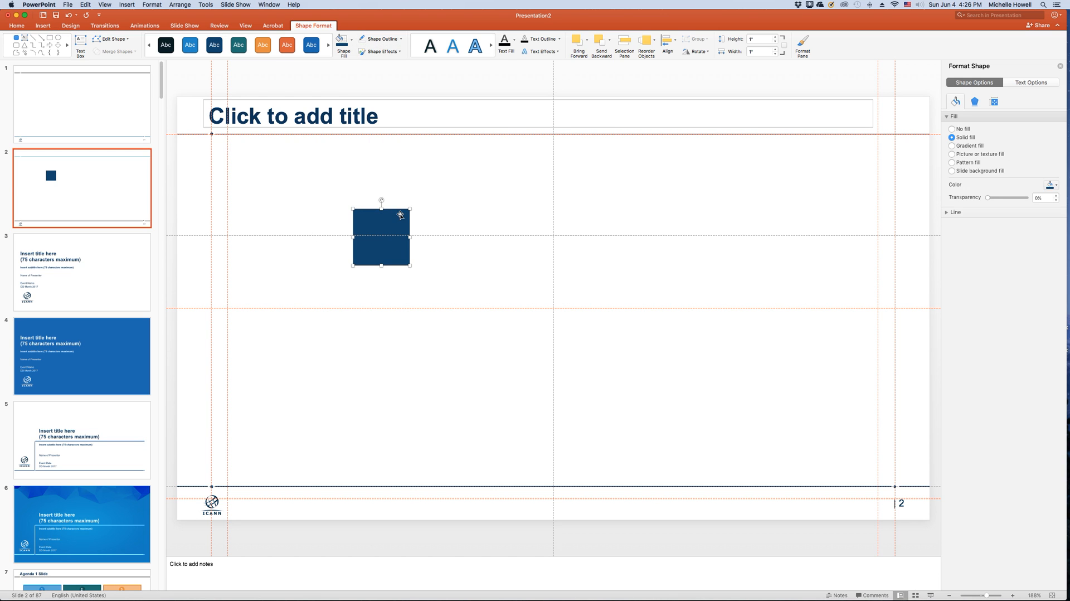
Step: Enter "sdfsdfdsfsdfsdf" in the square and format the text as 11 pt, bold and light blue
type("sdfsdfdsfsdfsdf")
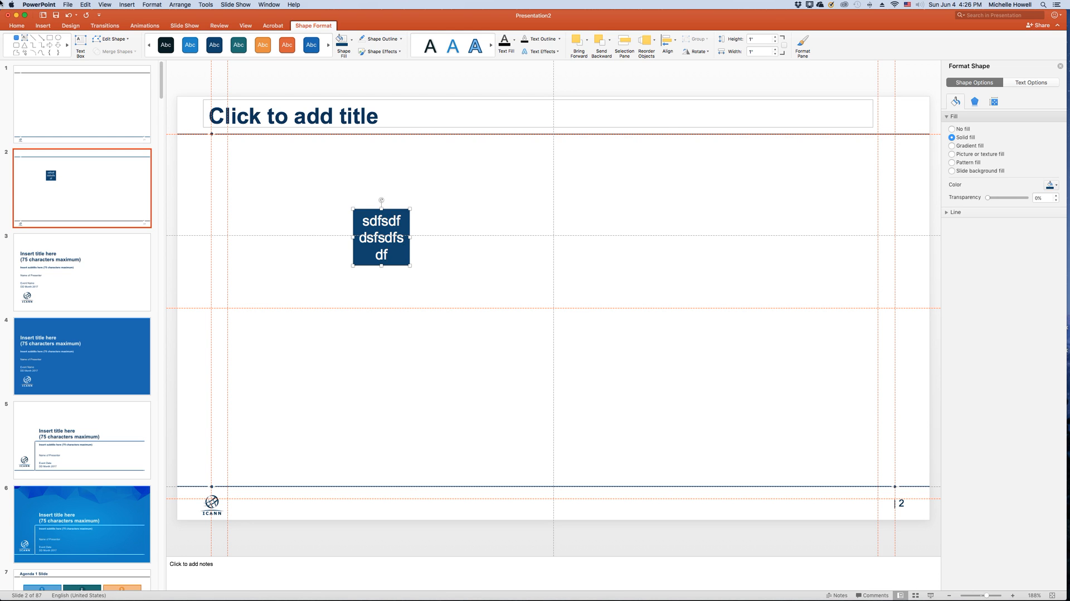
left_click(23, 26)
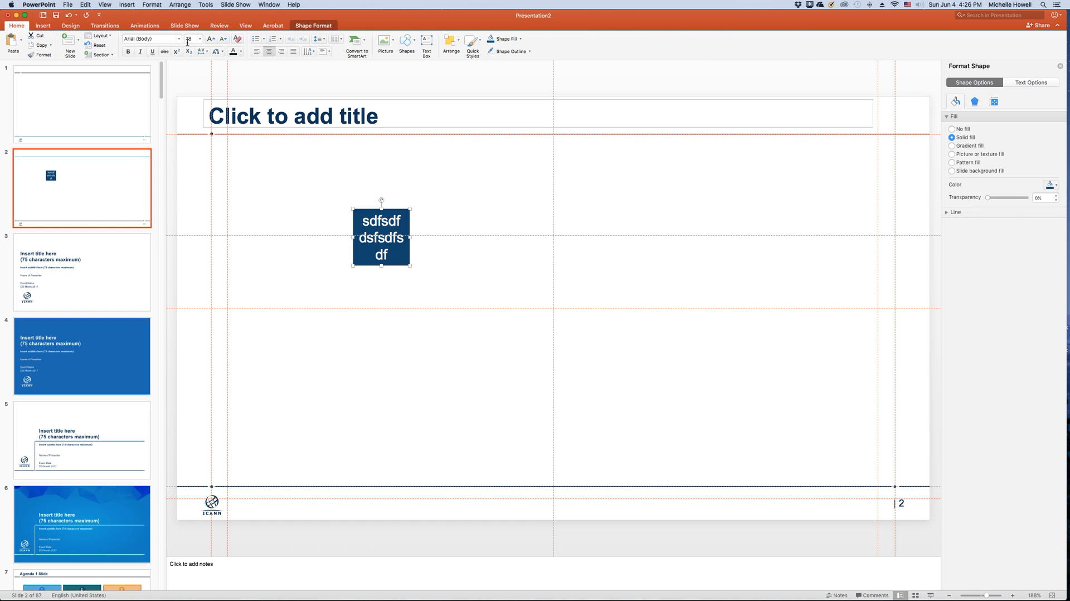
left_click(225, 39)
left_click(224, 39)
left_click(224, 40)
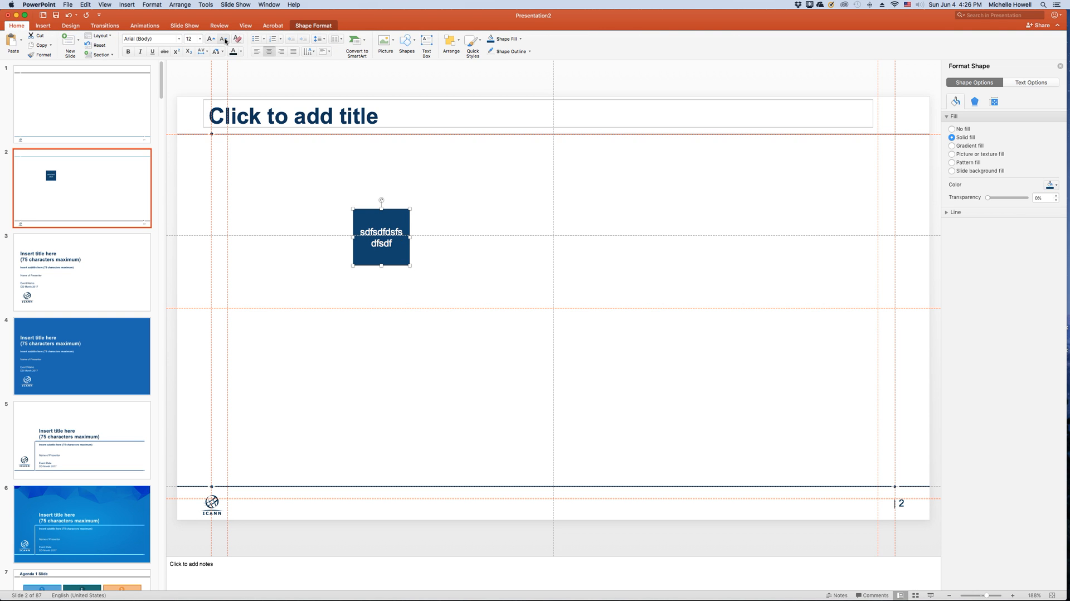
left_click(225, 40)
left_click(131, 53)
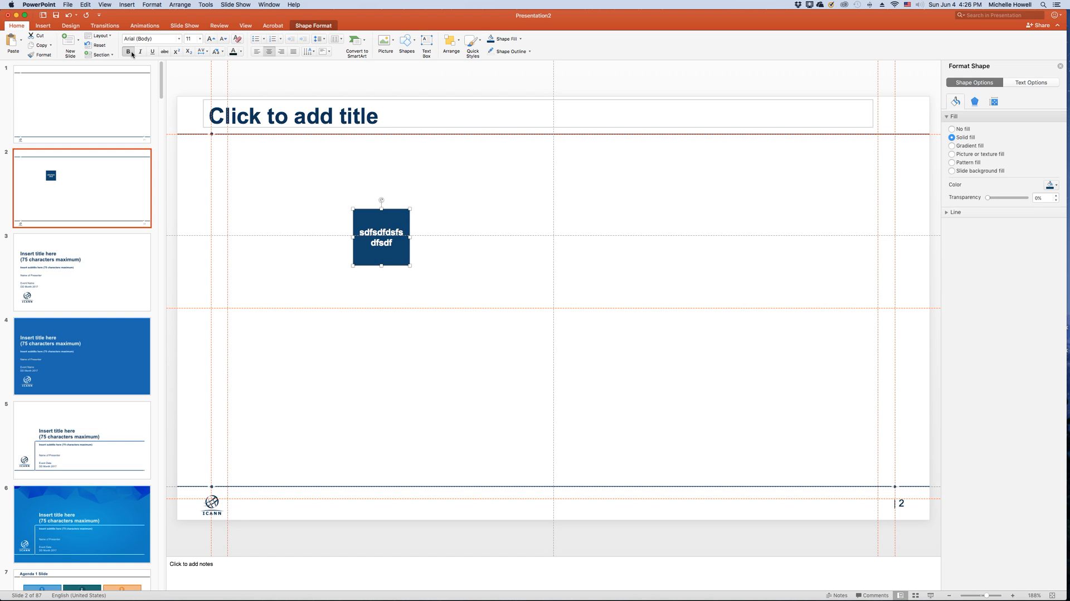
left_click(240, 51)
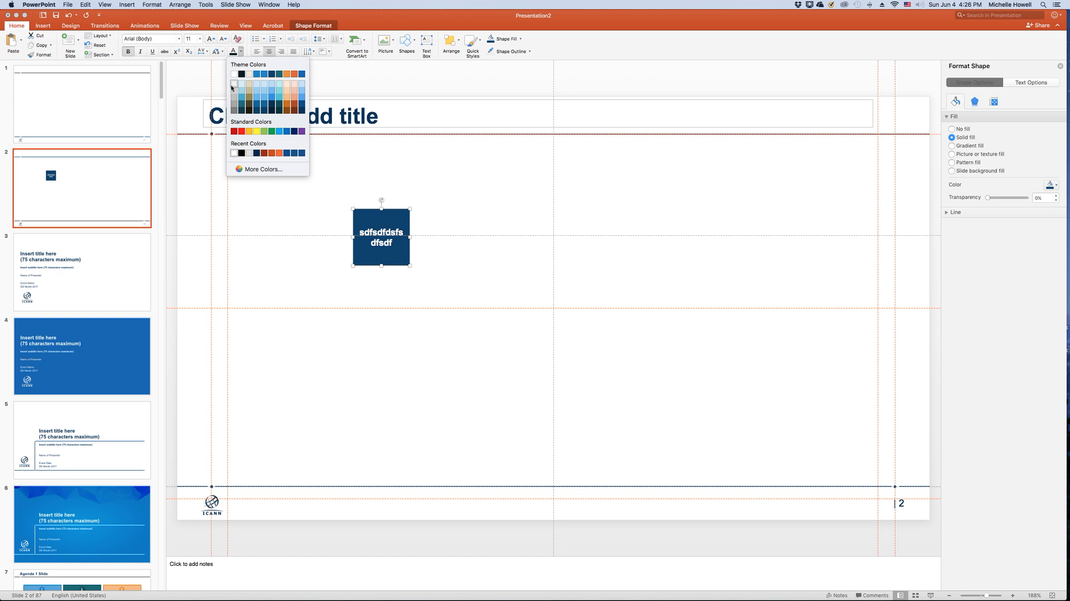
left_click(273, 85)
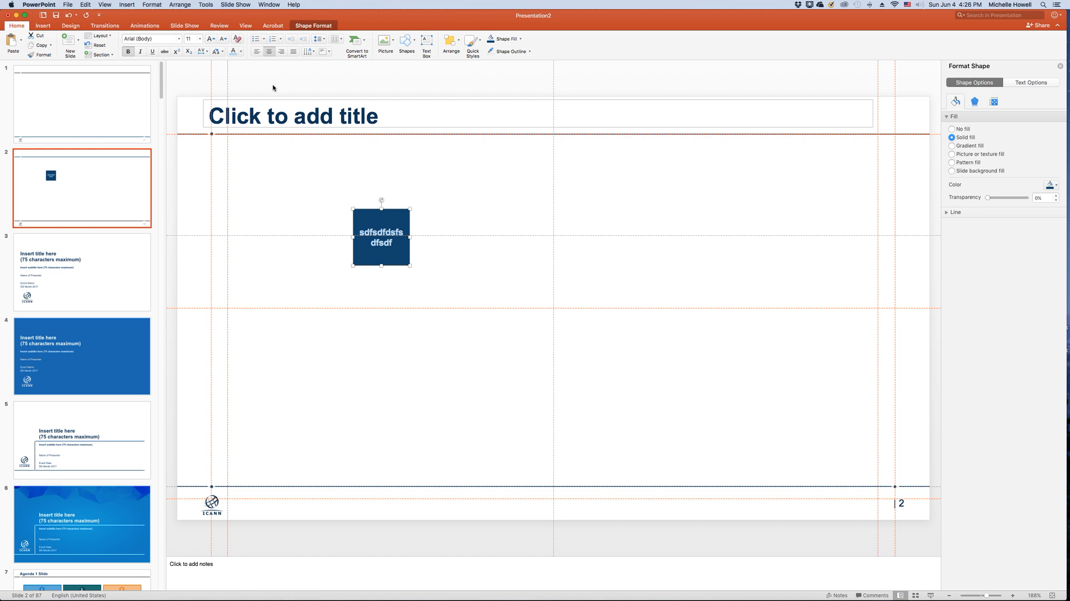
Step: Set the square's formatting as the default shape and move the square to the upper-left area of the slide
right_click(392, 211)
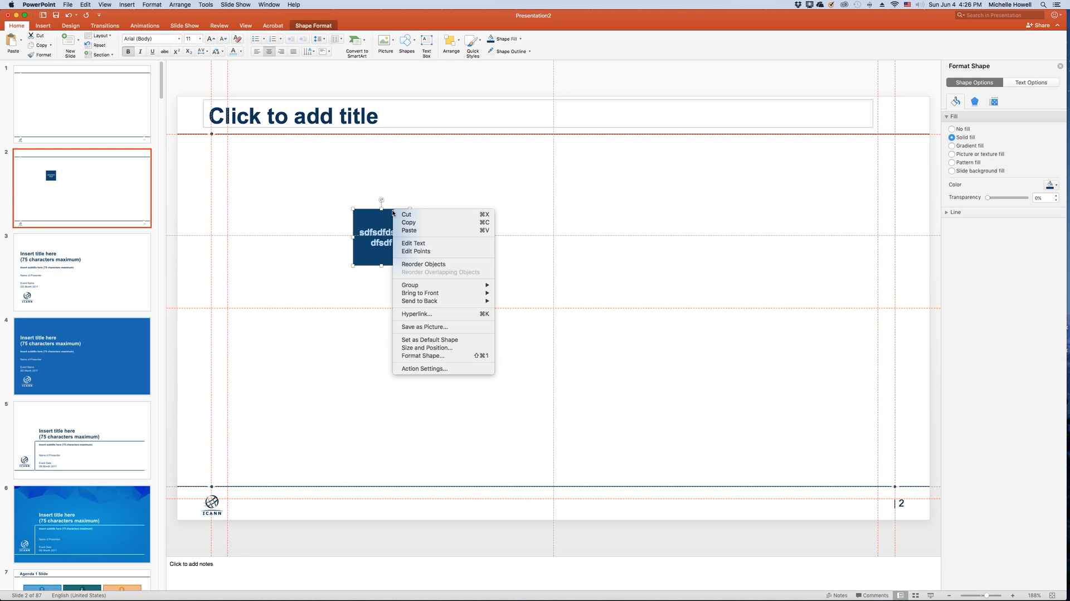
left_click(438, 341)
left_click_drag(403, 218, 300, 180)
Step: Insert a triangle on the slide to the right of the square
left_click(39, 26)
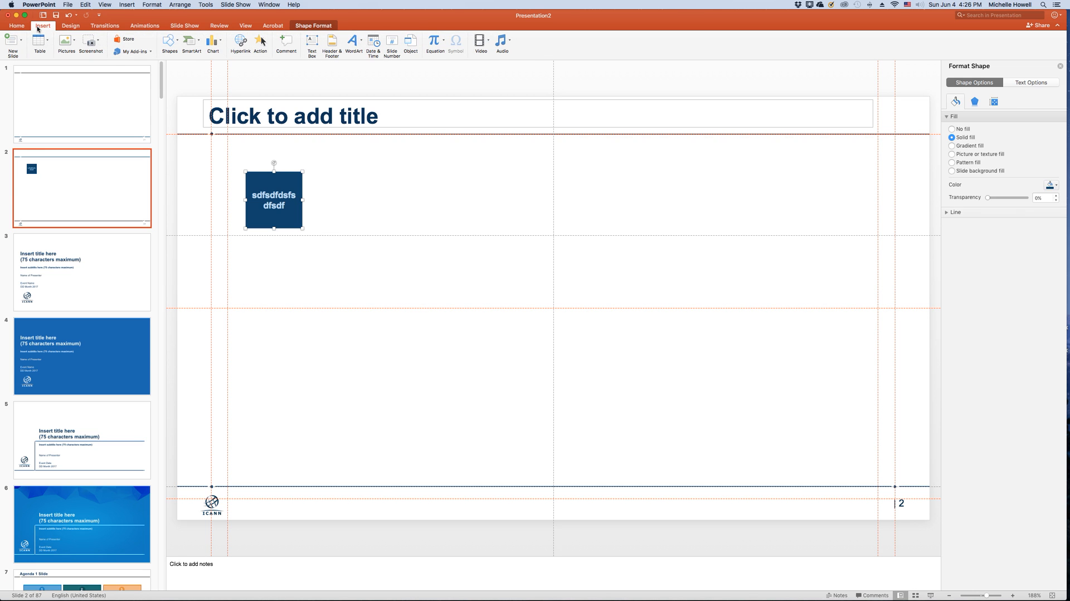
left_click(177, 44)
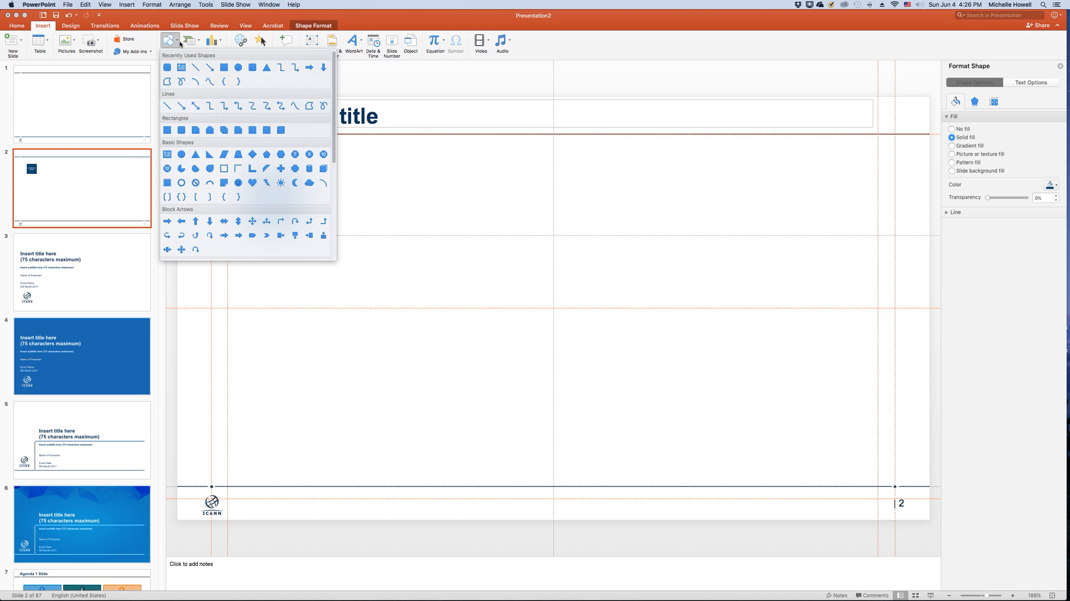
left_click(267, 68)
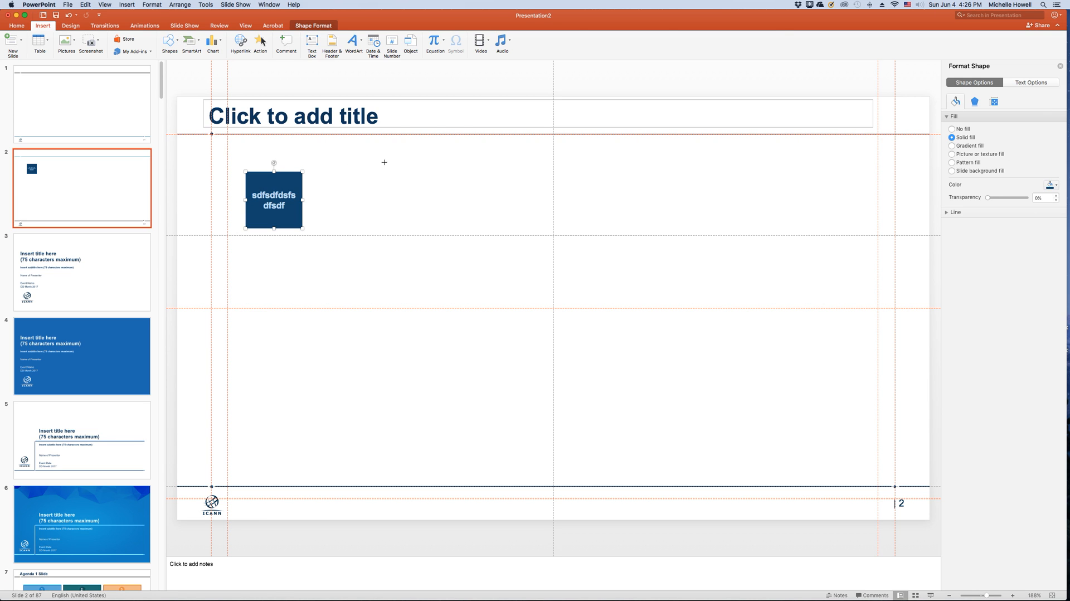
left_click(383, 162)
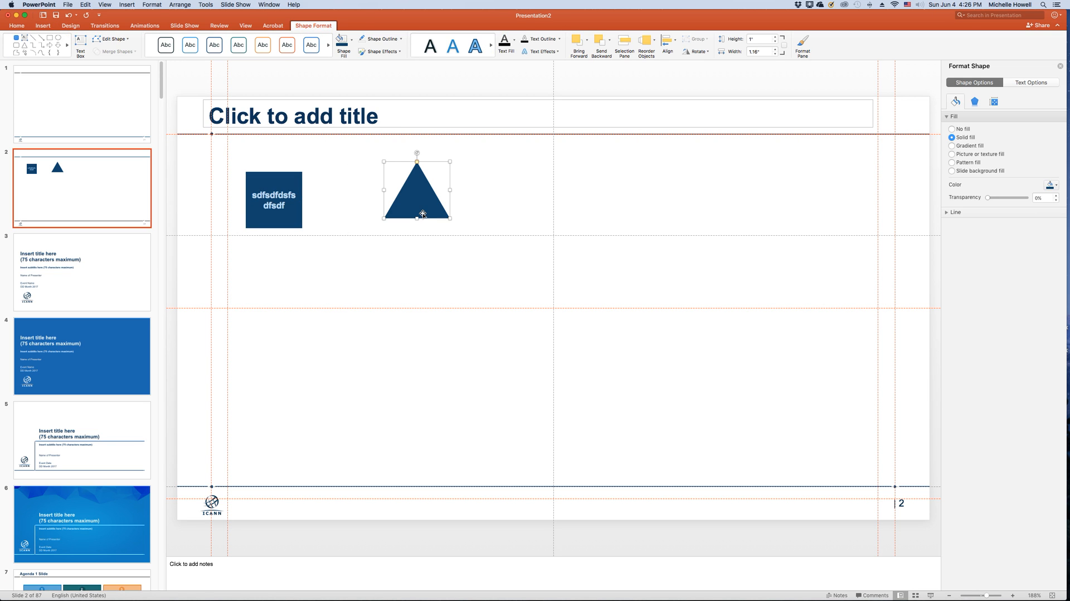
Step: Enter "Dsfsdfdsfasssdf" in the triangle and enlarge it to about 1.76" high by 2.05" wide
type("dsfsdfdsfasssdf")
key("Return")
left_click_drag(450, 218, 500, 263)
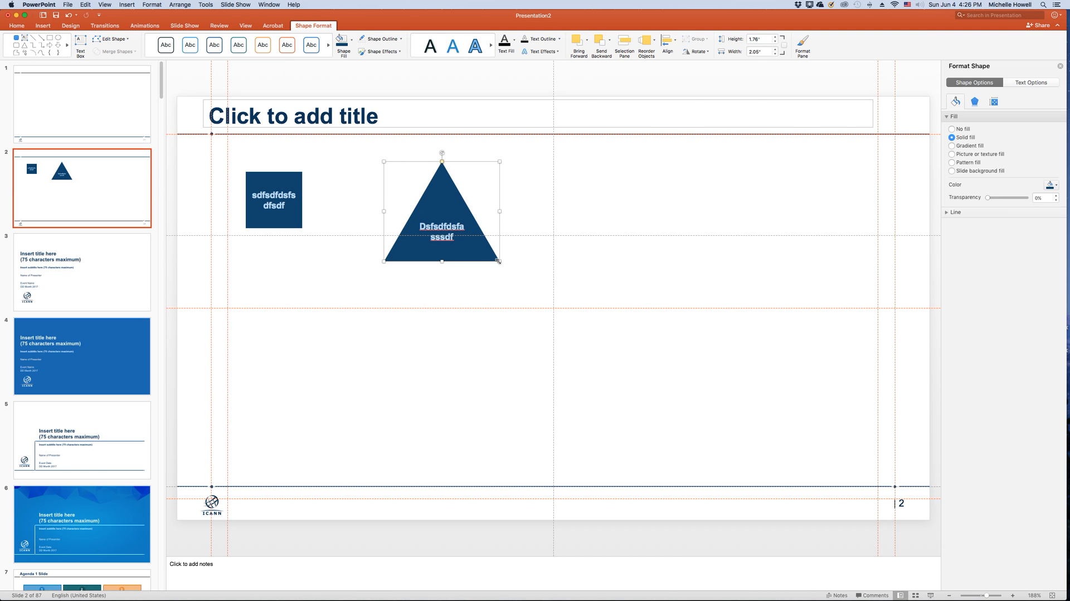
Step: Duplicate the triangle eight times
key("super+d")
key("super+d")
key("super+d")
key("super+d")
key("super+d")
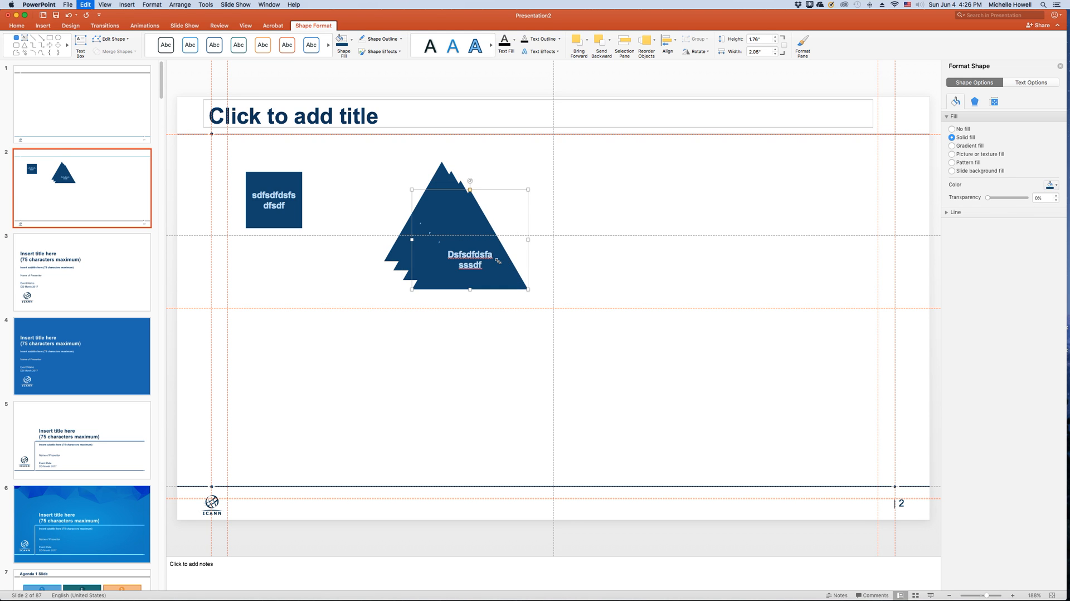
key("super+d")
key("super+d")
key("super+d")
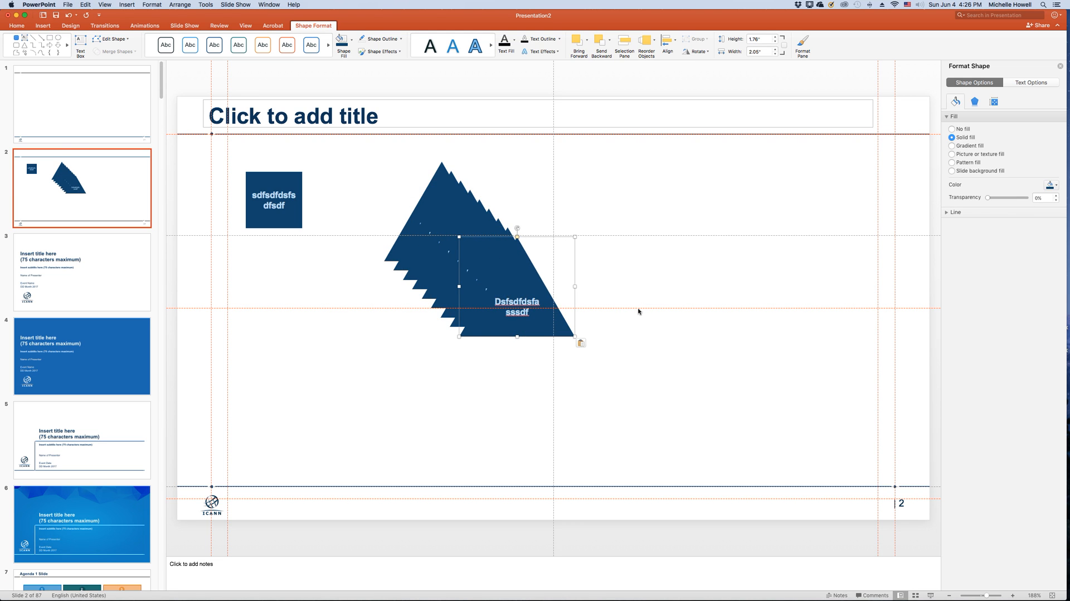
Step: Delete the square and all duplicated triangles, keeping only the original triangle
left_click_drag(653, 361, 236, 165)
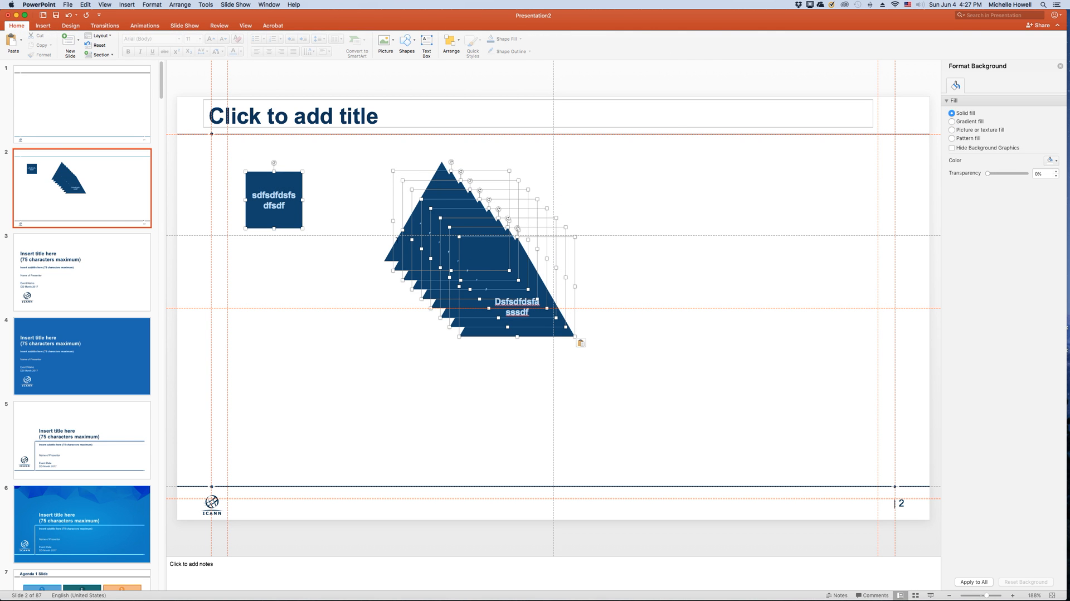
key("Delete")
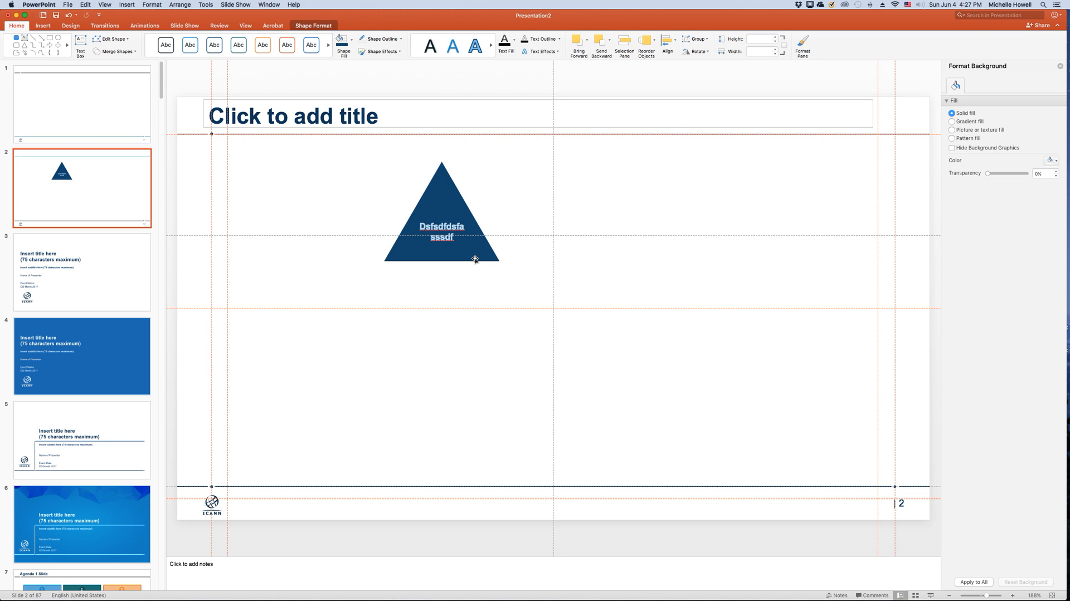
Step: Fill the triangle with the radial light-variation gradient that spreads from the center
left_click(475, 258)
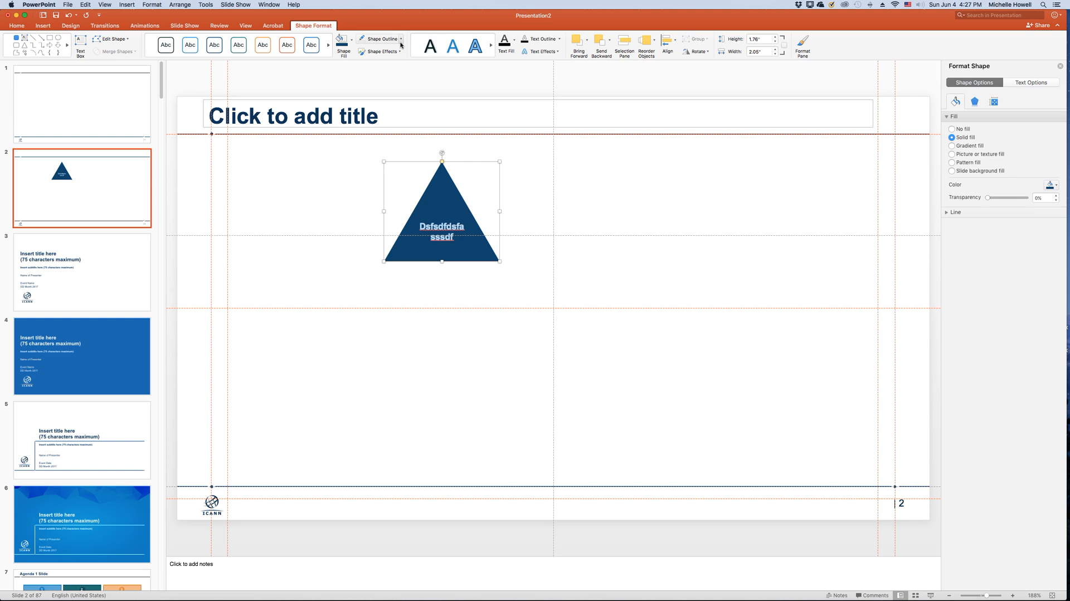
left_click(351, 42)
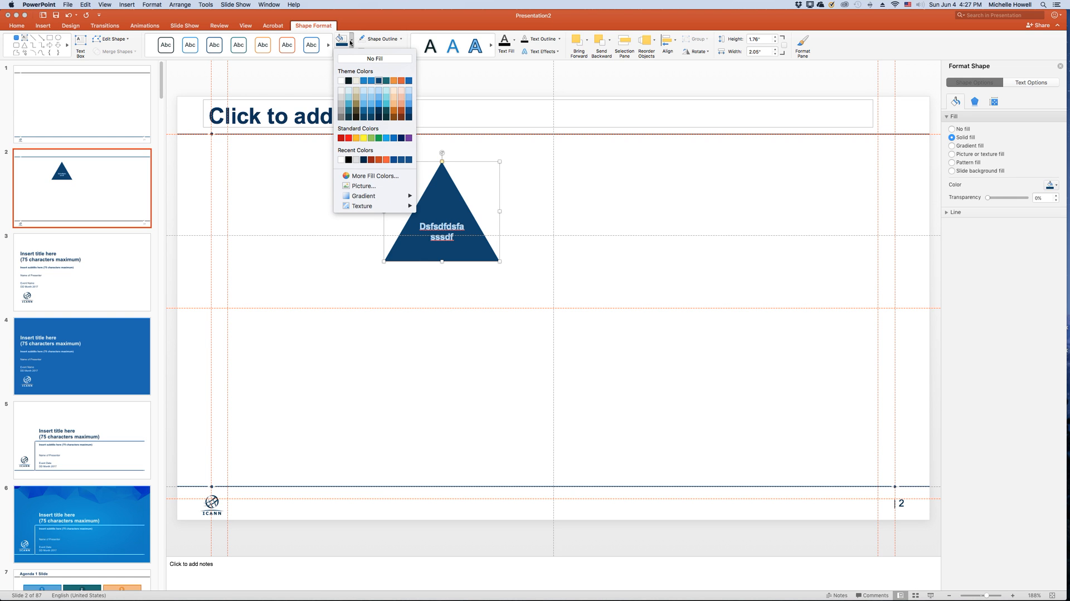
mouse_move(365, 198)
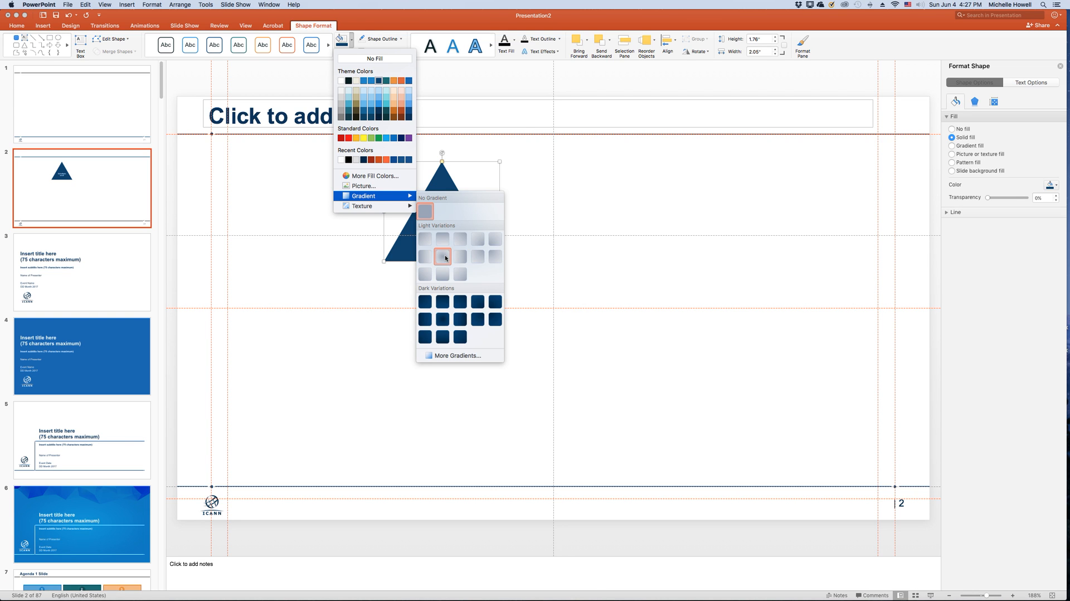
left_click(443, 256)
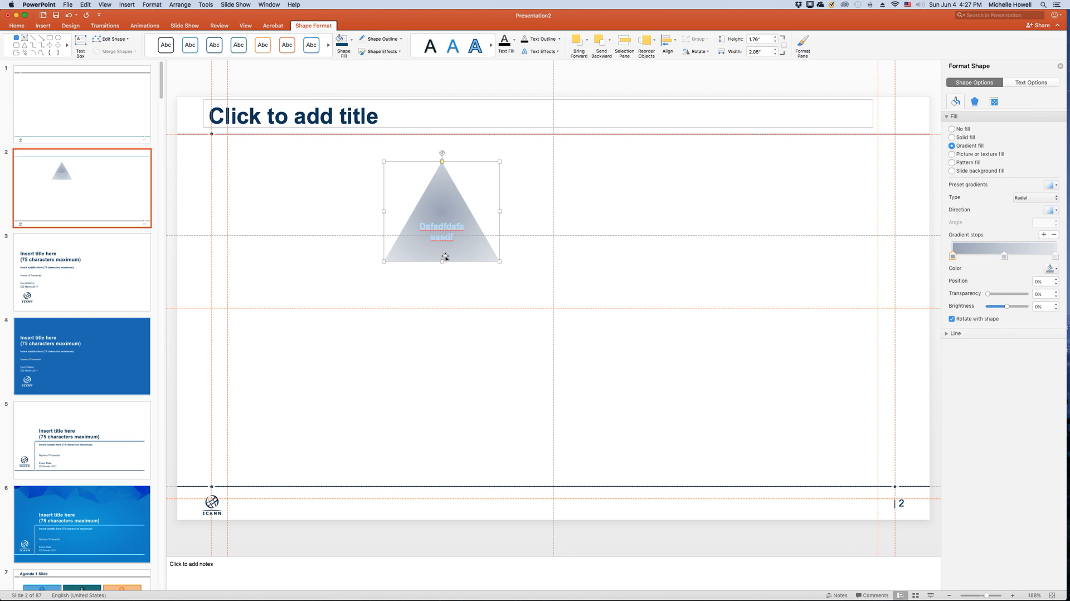
Step: Fill the triangle with the picture Picture1.png from the Desktop folder
left_click(353, 42)
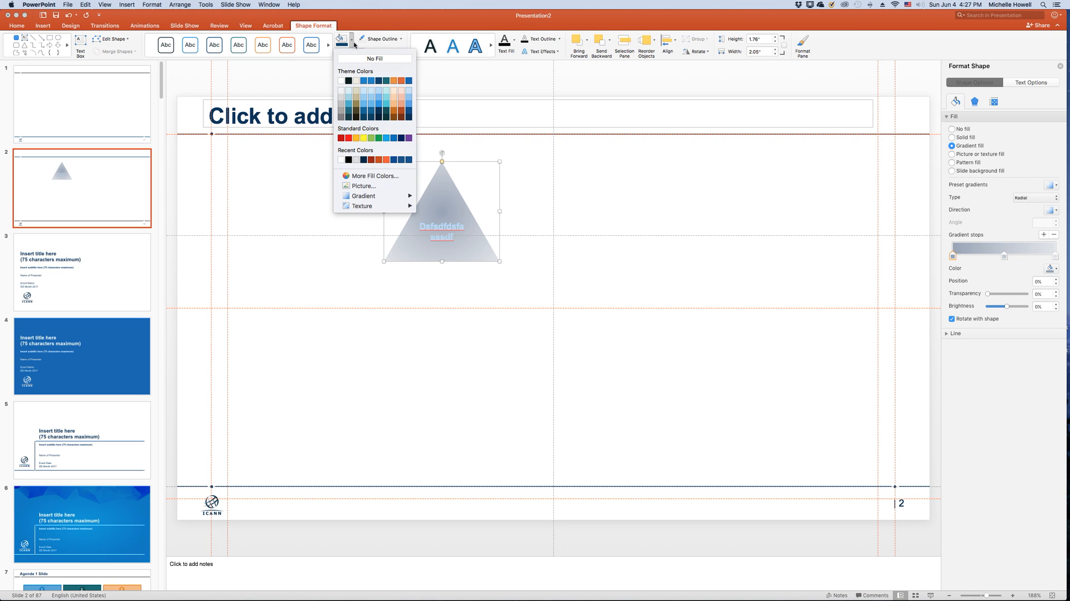
left_click(381, 189)
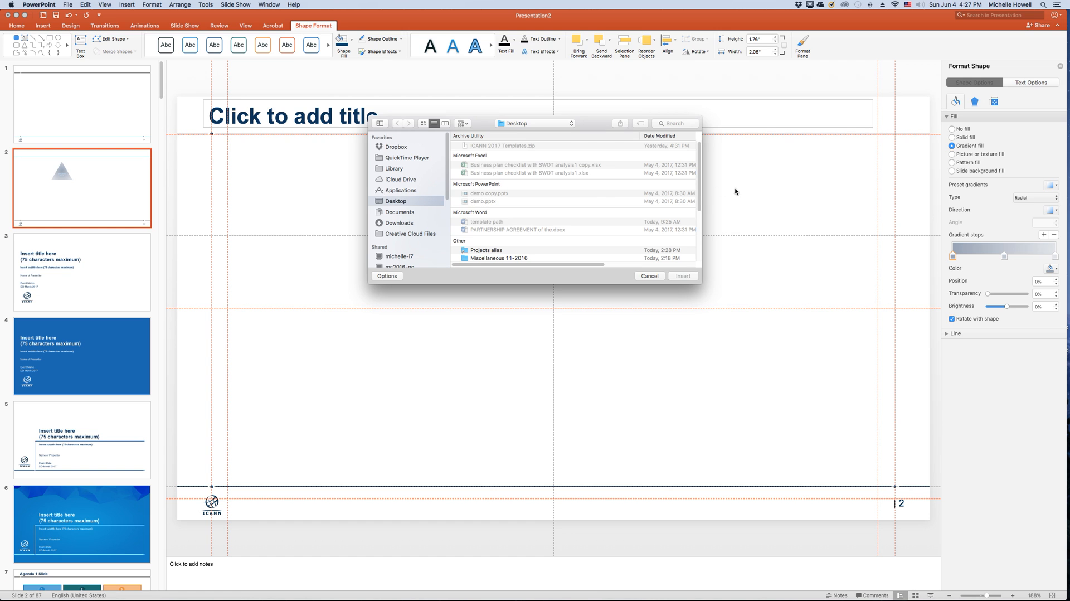
left_click_drag(699, 193, 698, 237)
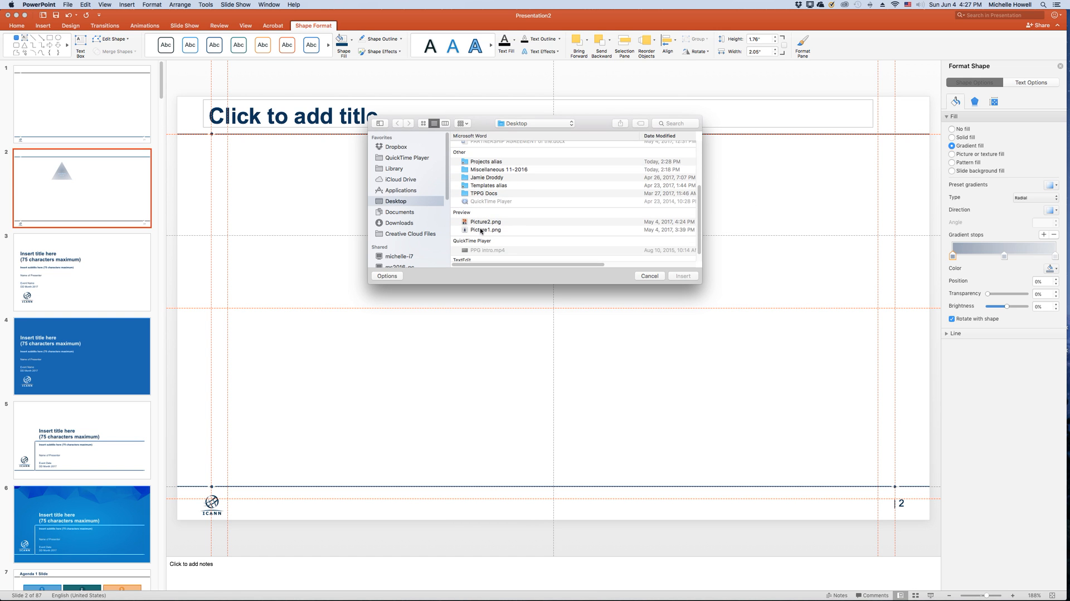
double_click(480, 230)
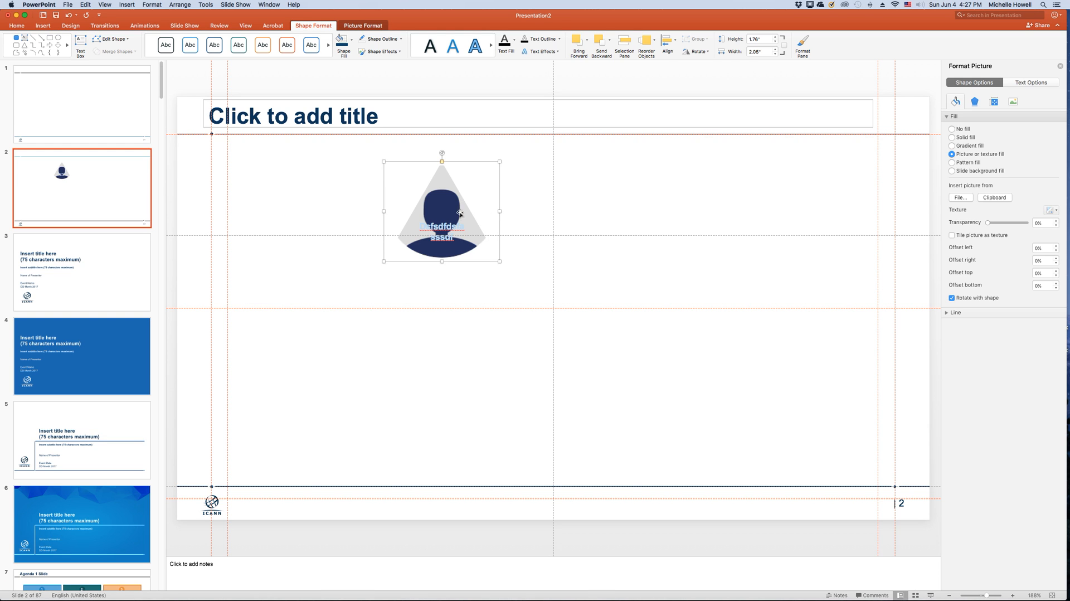
Step: Change the picture-filled triangle into an oval and delete it from the slide
left_click(127, 39)
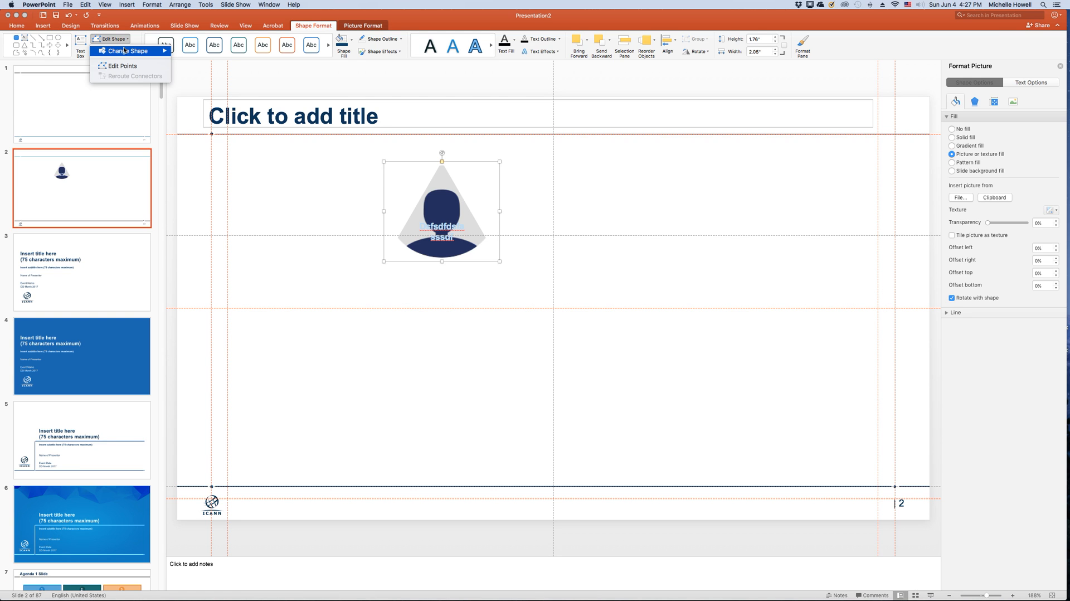
mouse_move(124, 51)
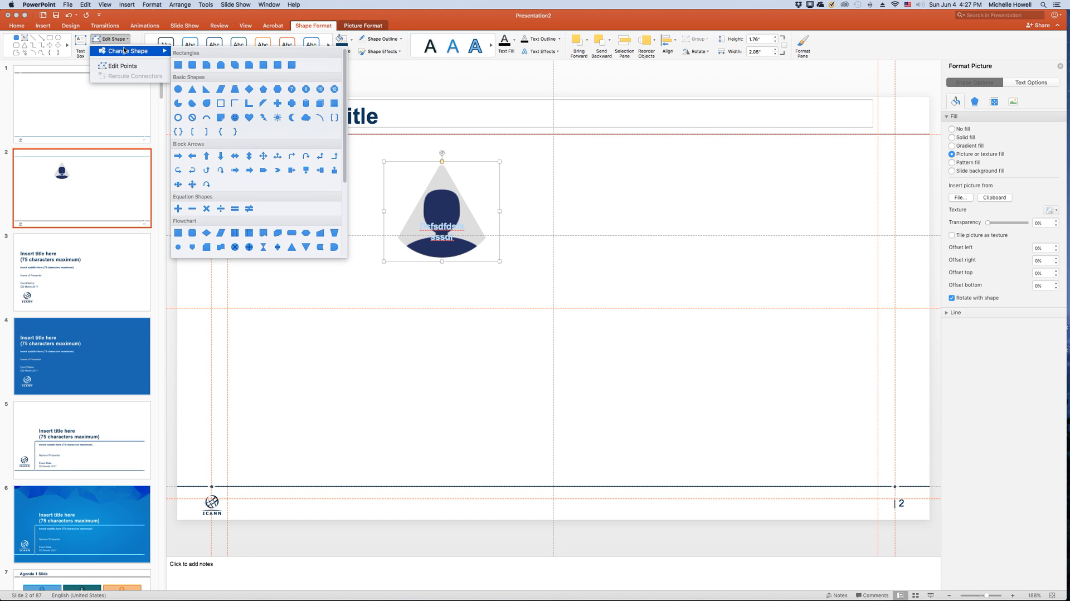
left_click(177, 65)
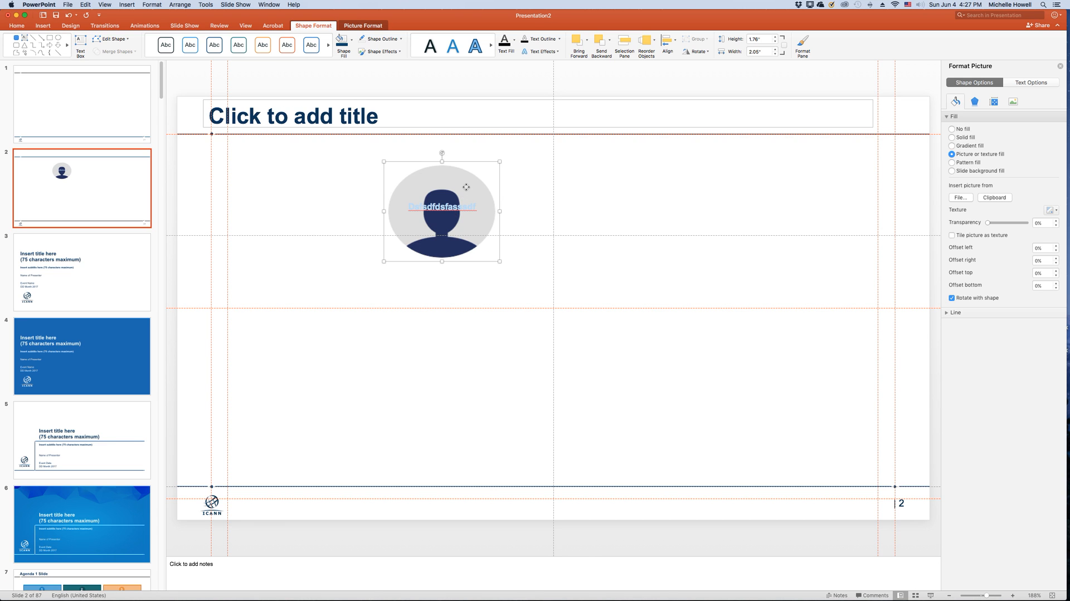
key("Delete")
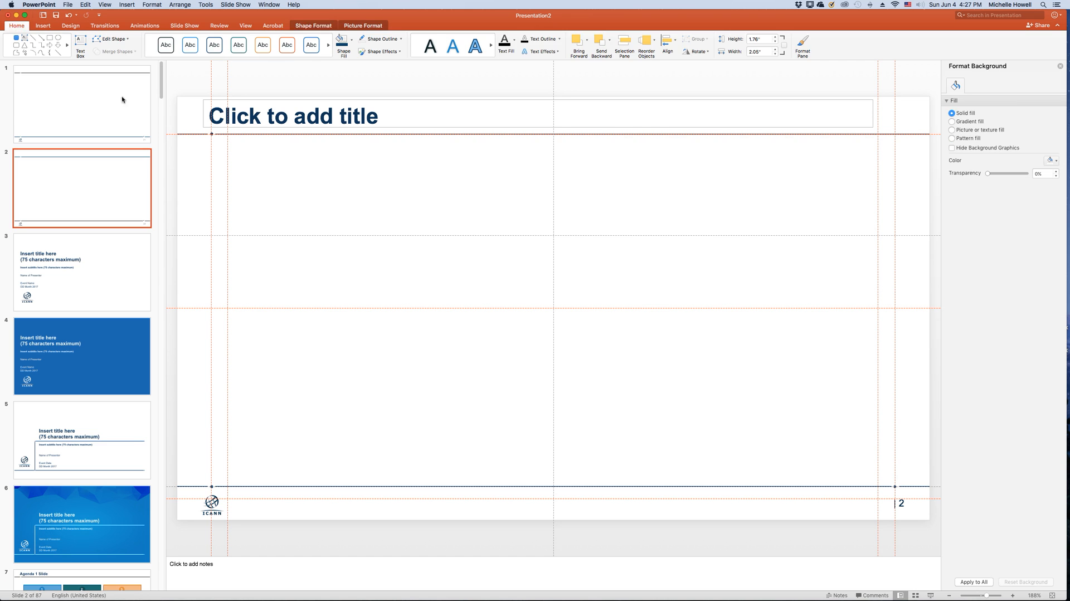
Step: Insert a 1-inch circle in the upper middle of slide 2, slightly left of center
left_click(44, 26)
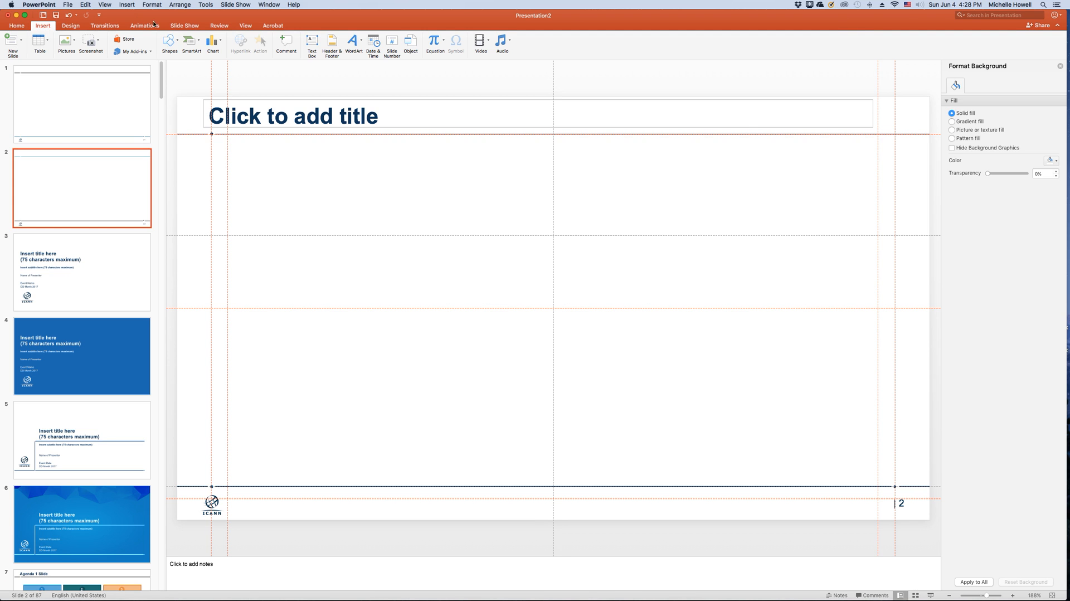
left_click(179, 41)
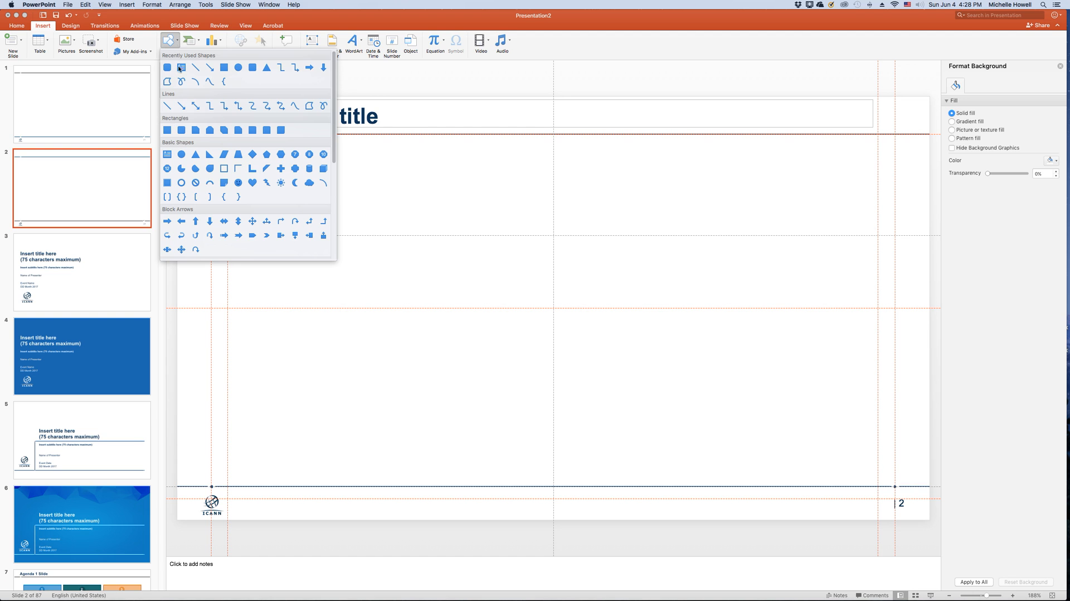
left_click(181, 154)
left_click(425, 225)
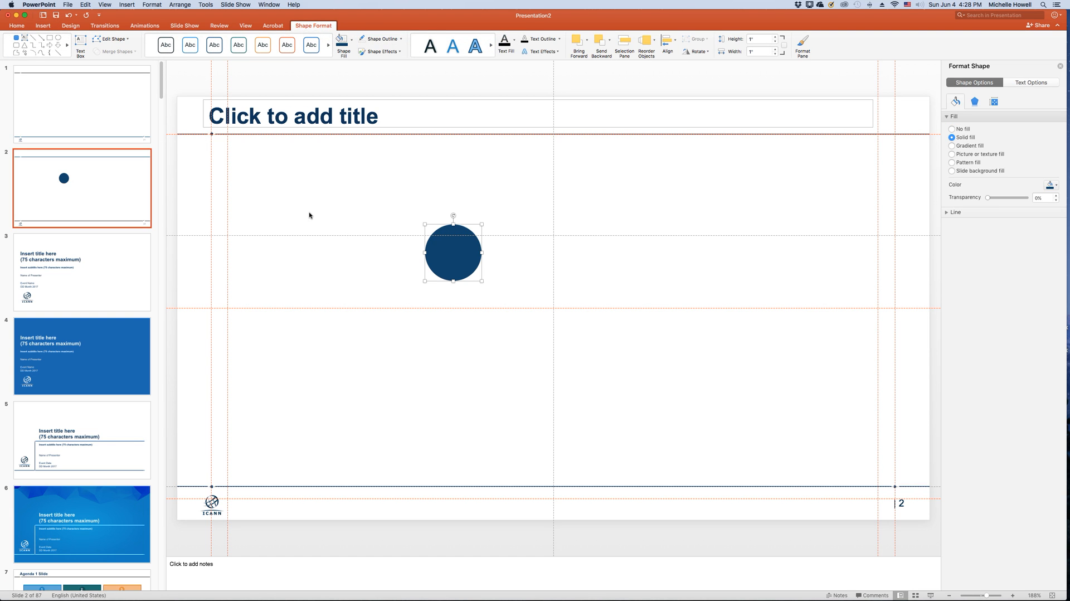
Step: Give the circle a teal theme-color fill and an orange theme-color outline
left_click(351, 40)
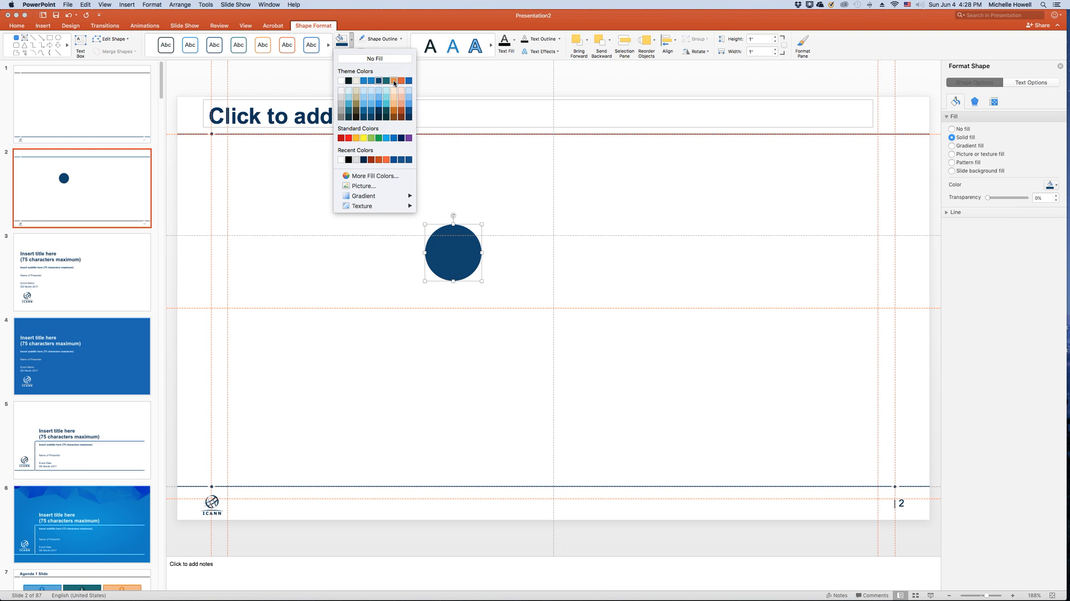
left_click(387, 81)
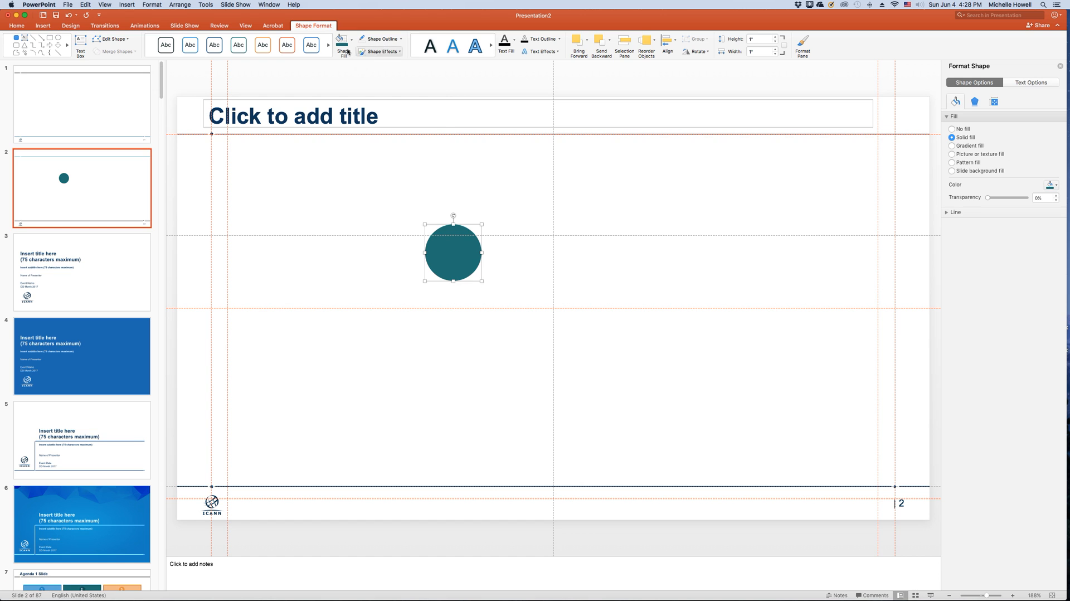
left_click(402, 40)
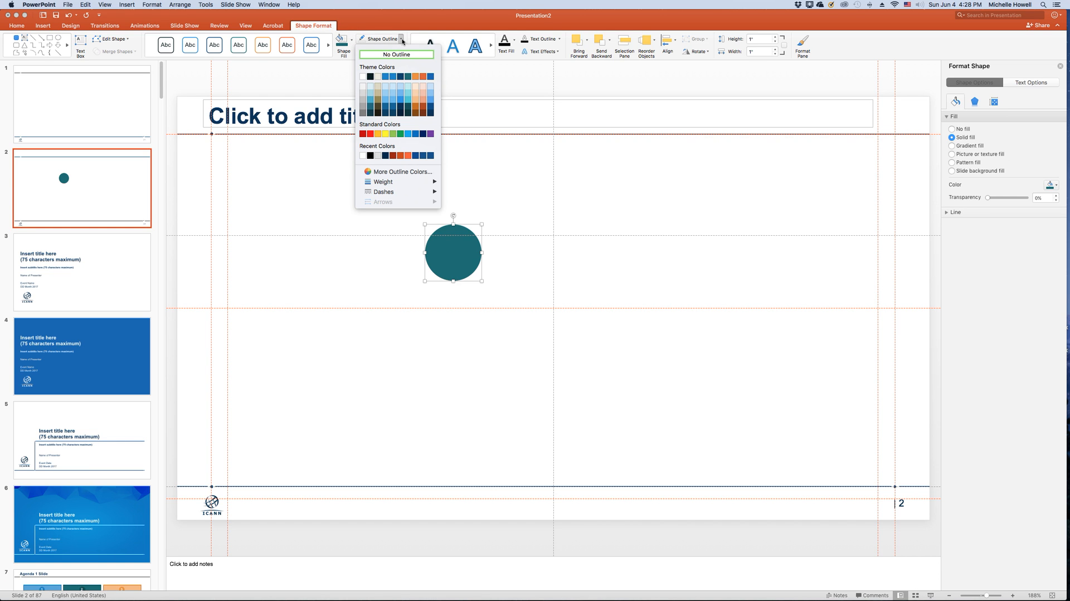
left_click(416, 80)
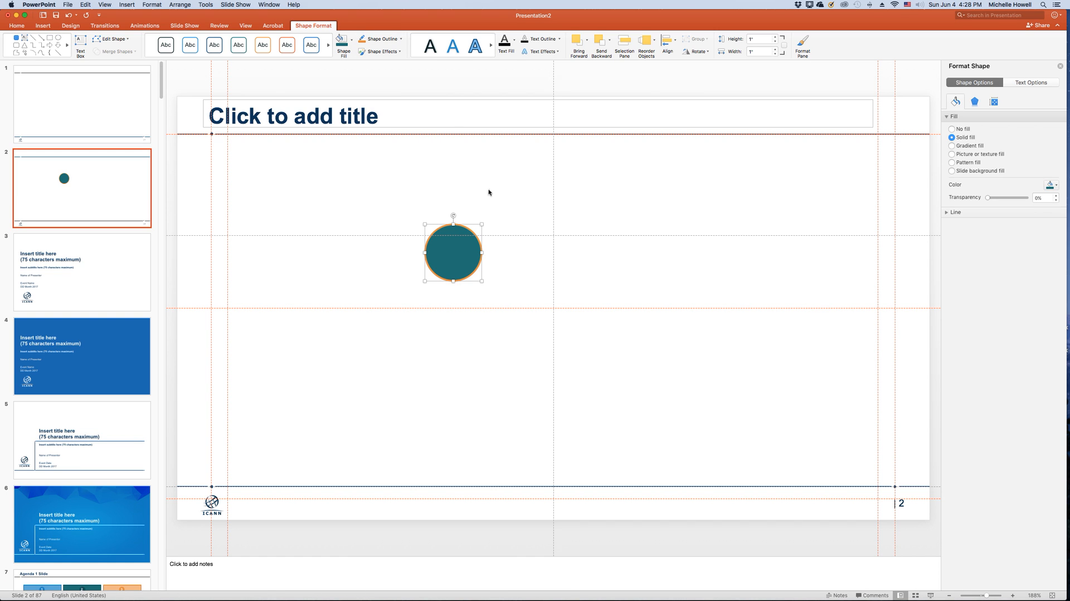
Step: Set the teal circle with the orange outline as the default shape and deselect it
right_click(467, 226)
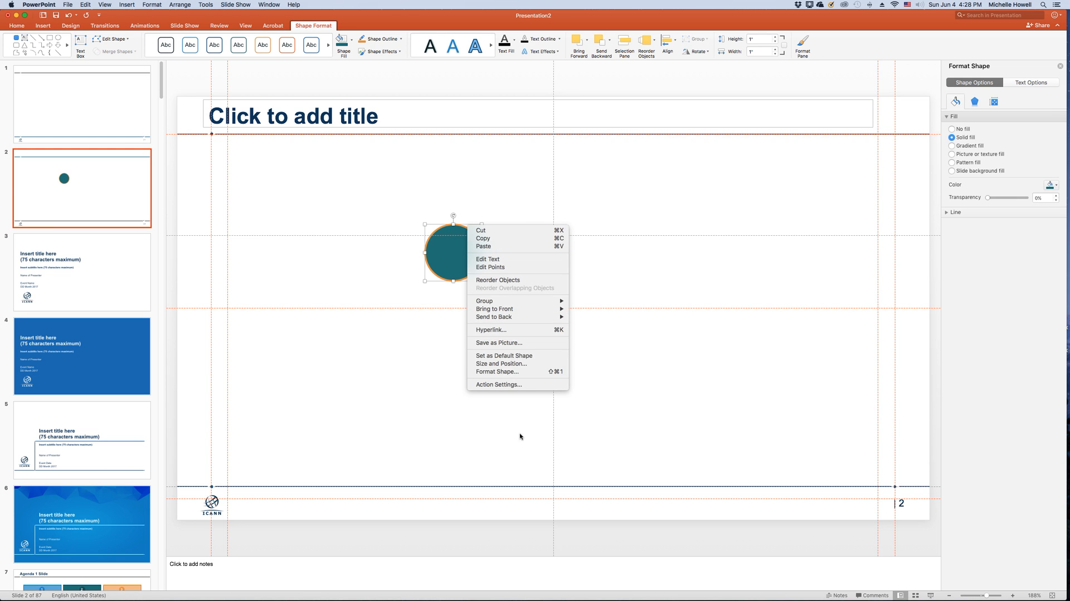
left_click(504, 357)
left_click(575, 236)
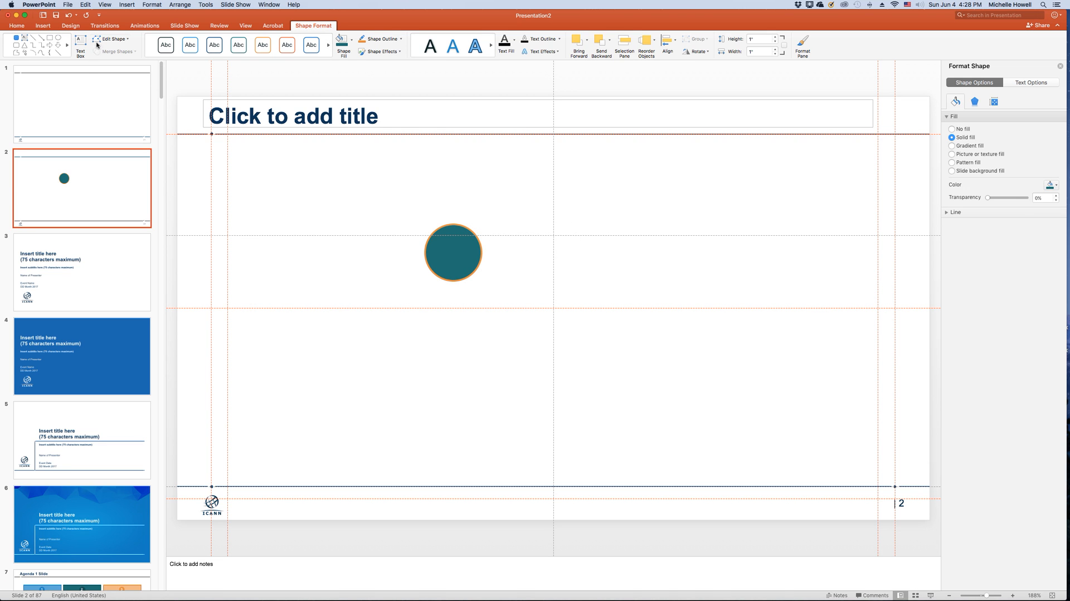
Step: Insert a 1-inch diamond to the right of the circle and enter the text "sdfdsaf" in it
left_click(43, 26)
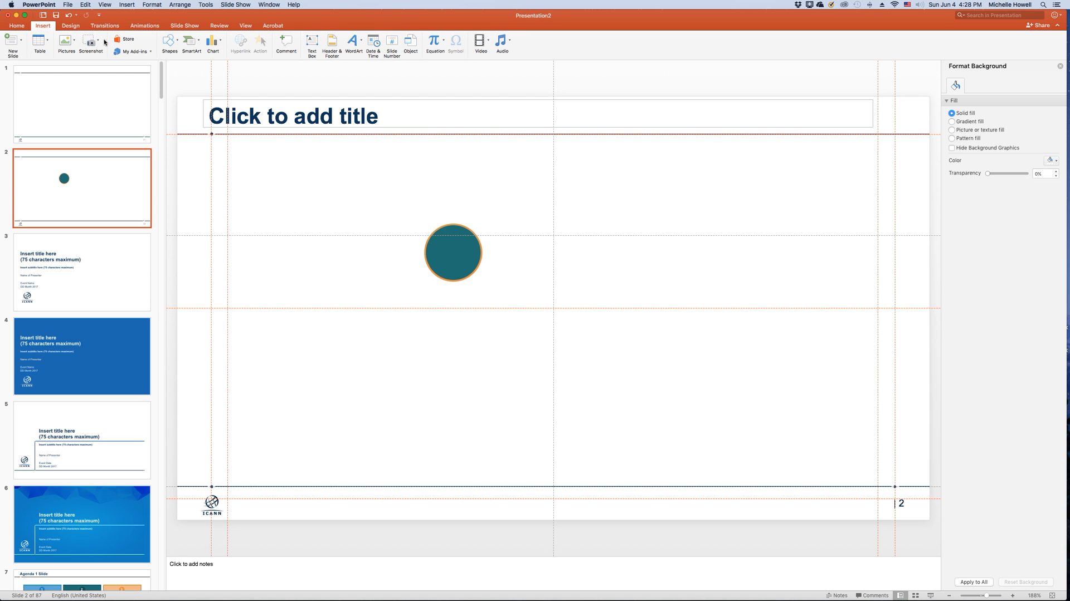
left_click(178, 41)
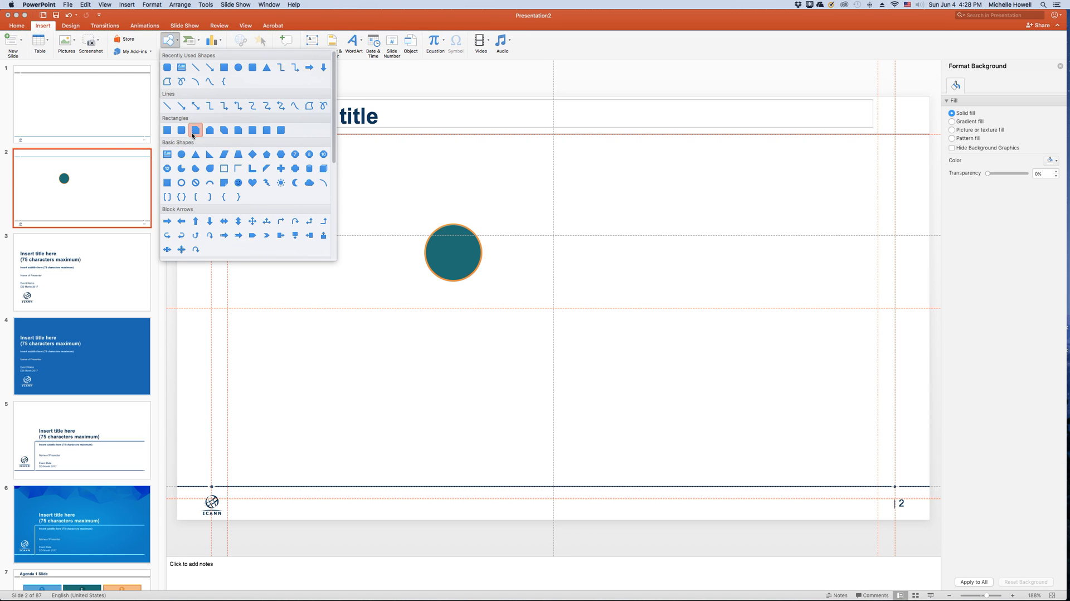
left_click(253, 156)
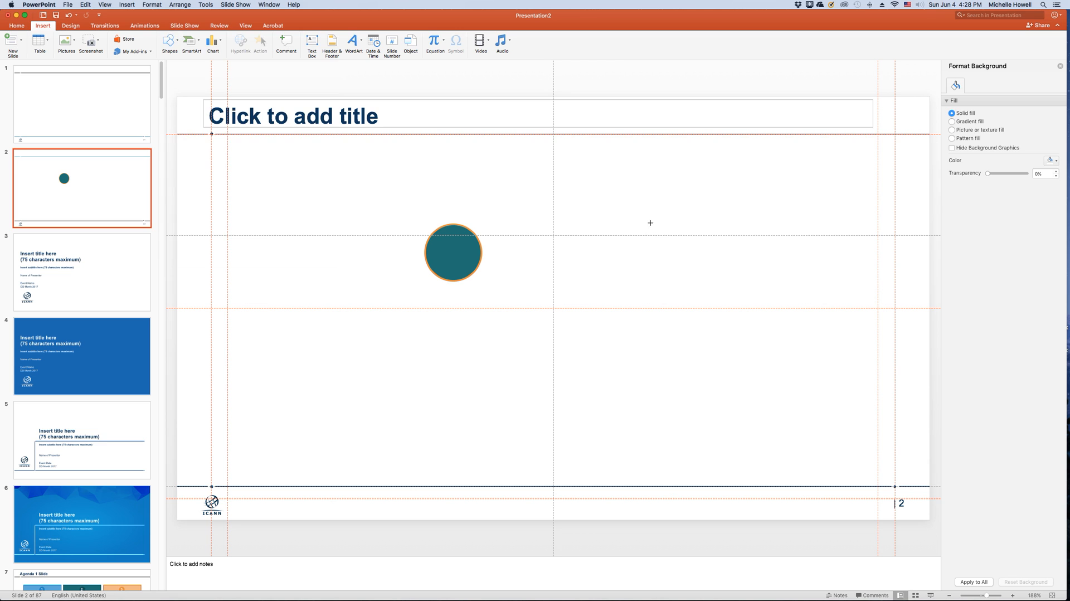
left_click(645, 257)
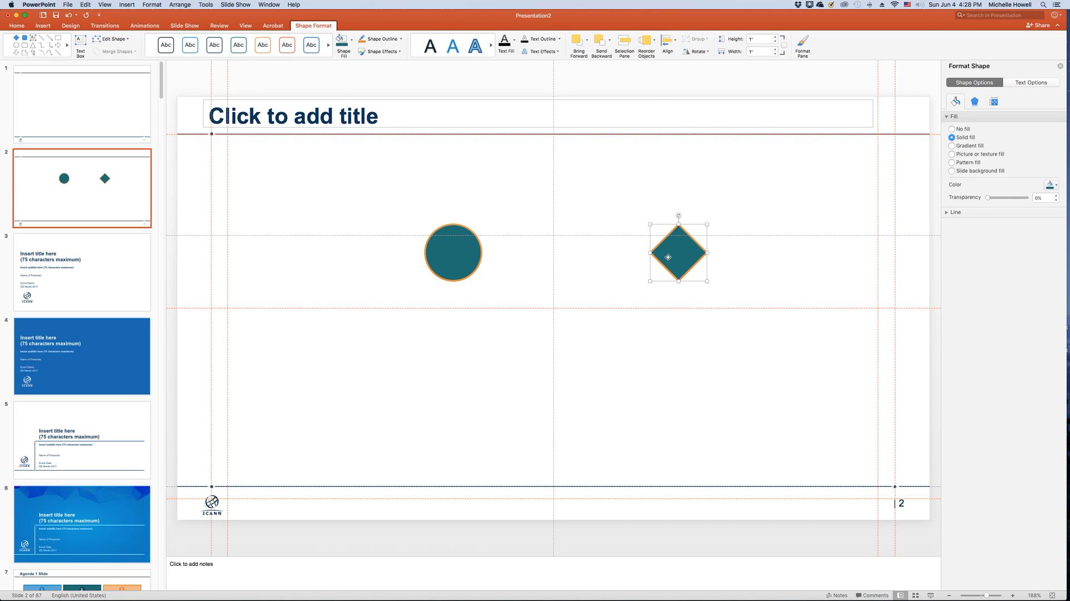
type("dfdsaf")
Step: Change the diamond's shape type to a rectangle
left_click(119, 39)
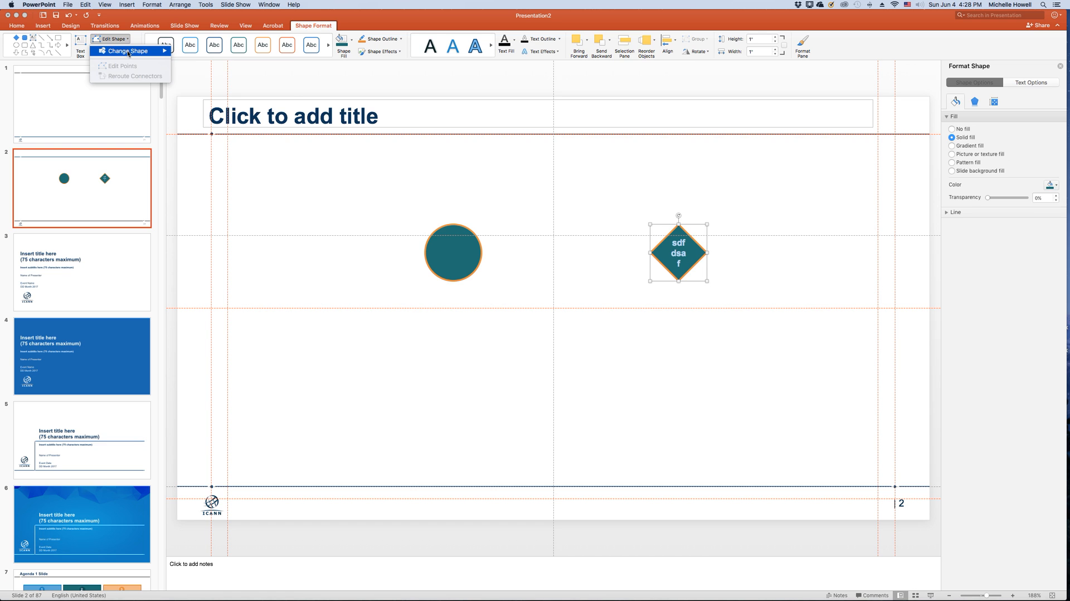
mouse_move(128, 53)
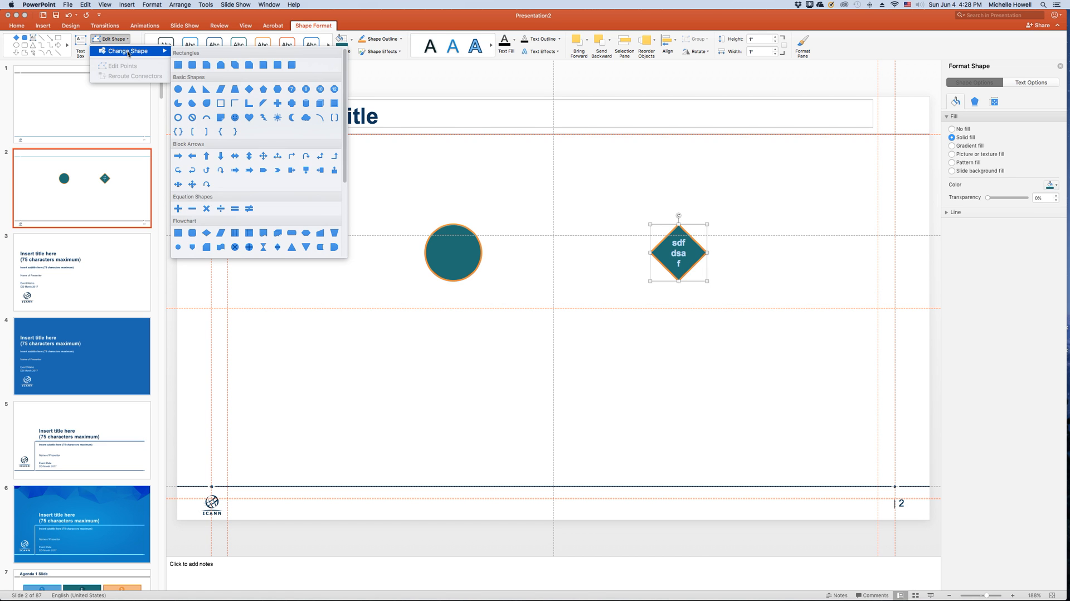
left_click(177, 65)
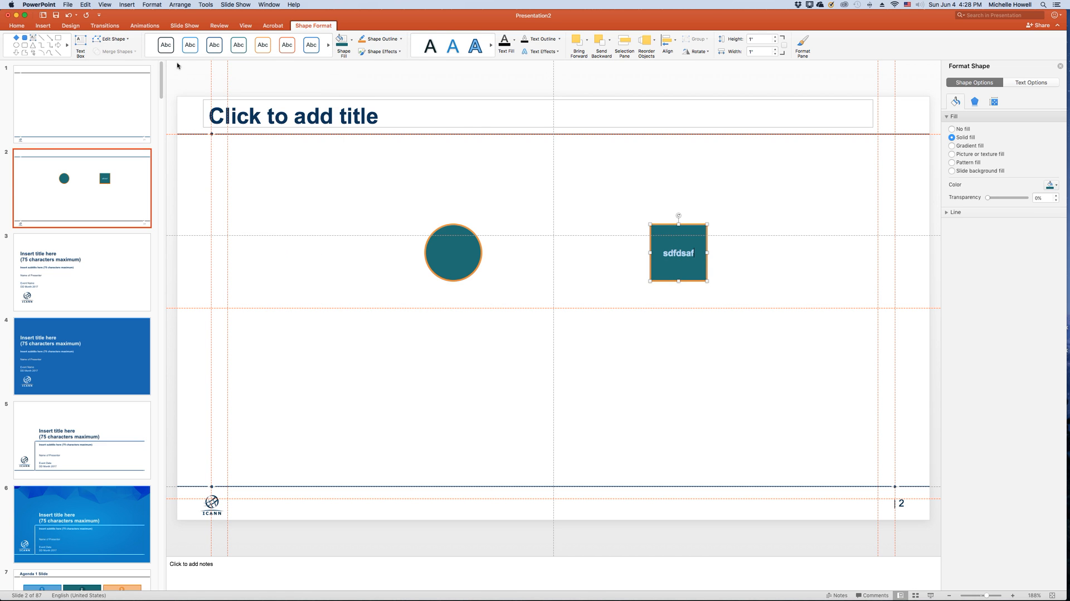
Step: Stretch the square upward to about 1.08 inches high and edit its points, pulling the upper-left corner inward toward the lower-right corner
left_click(127, 40)
left_click(93, 42)
left_click_drag(678, 225, 678, 220)
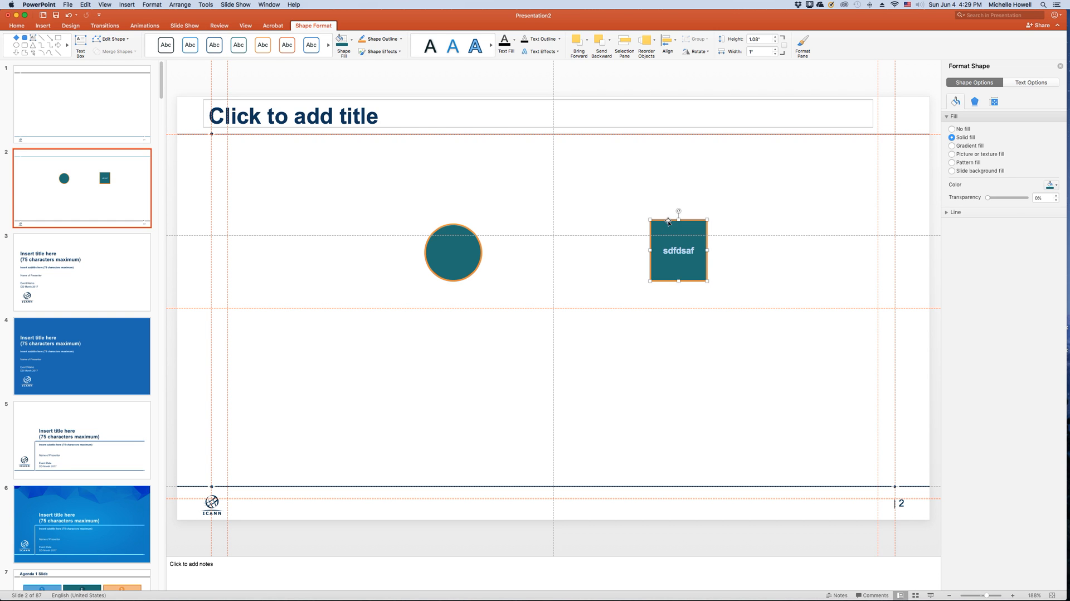
left_click(127, 40)
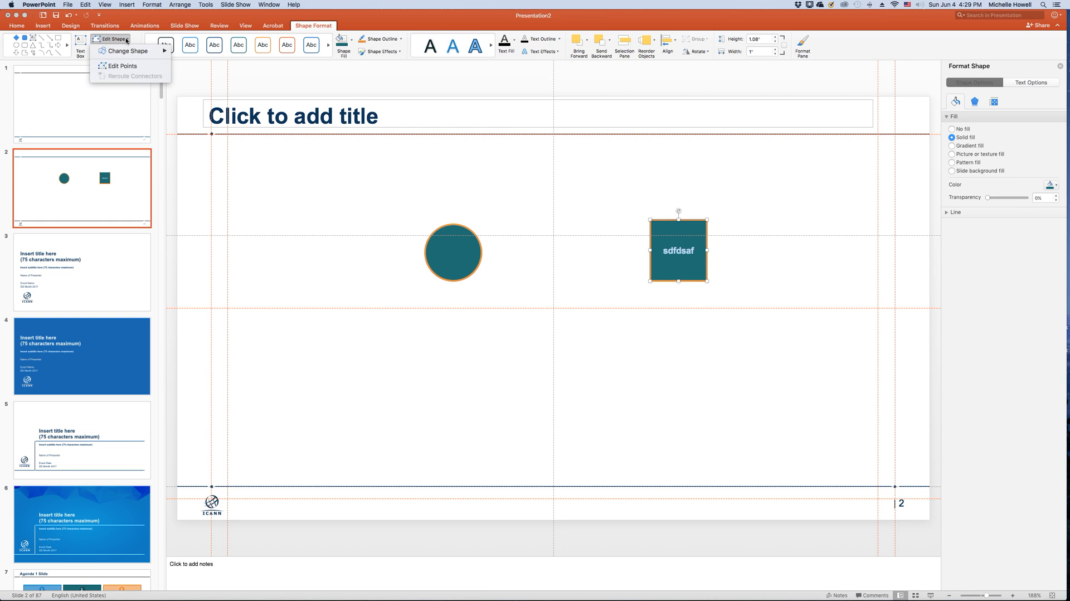
left_click(122, 66)
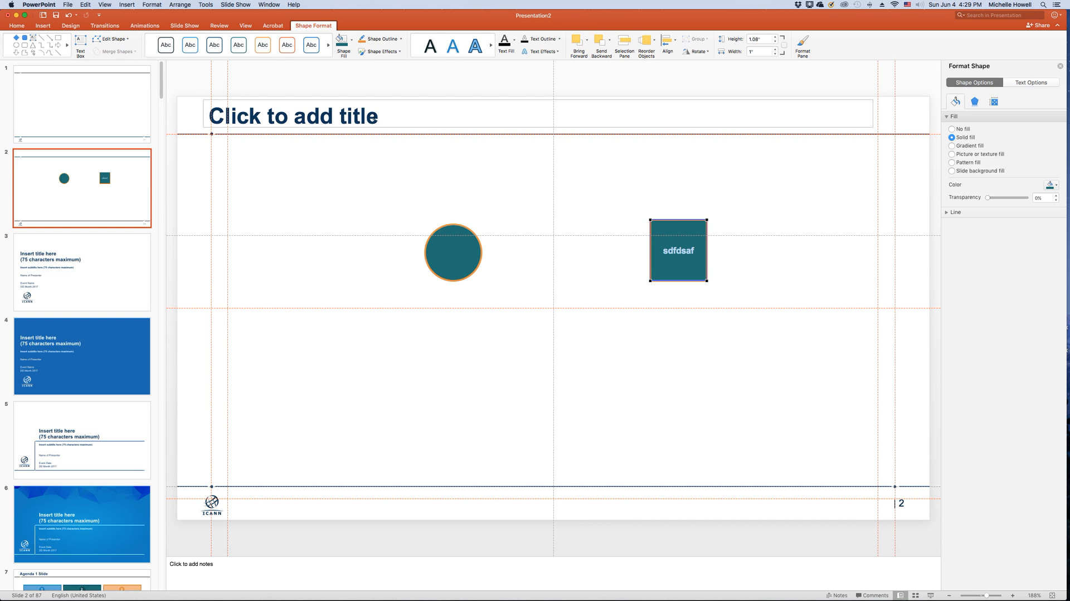
left_click_drag(650, 220, 695, 268)
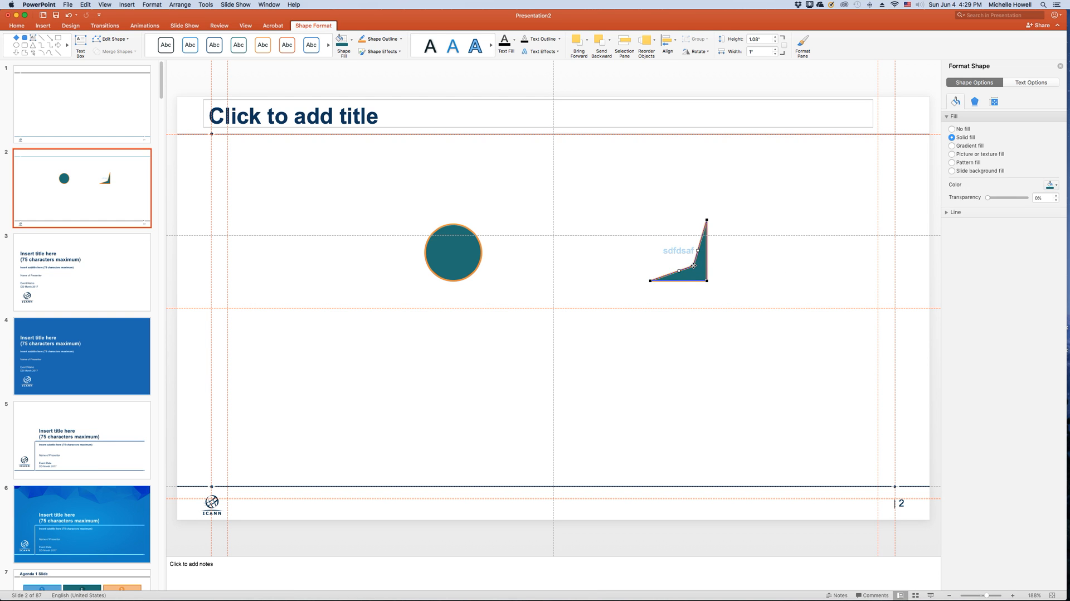
left_click(778, 267)
Step: Delete the point-edited shape and the teal circle from slide 2
left_click(691, 263)
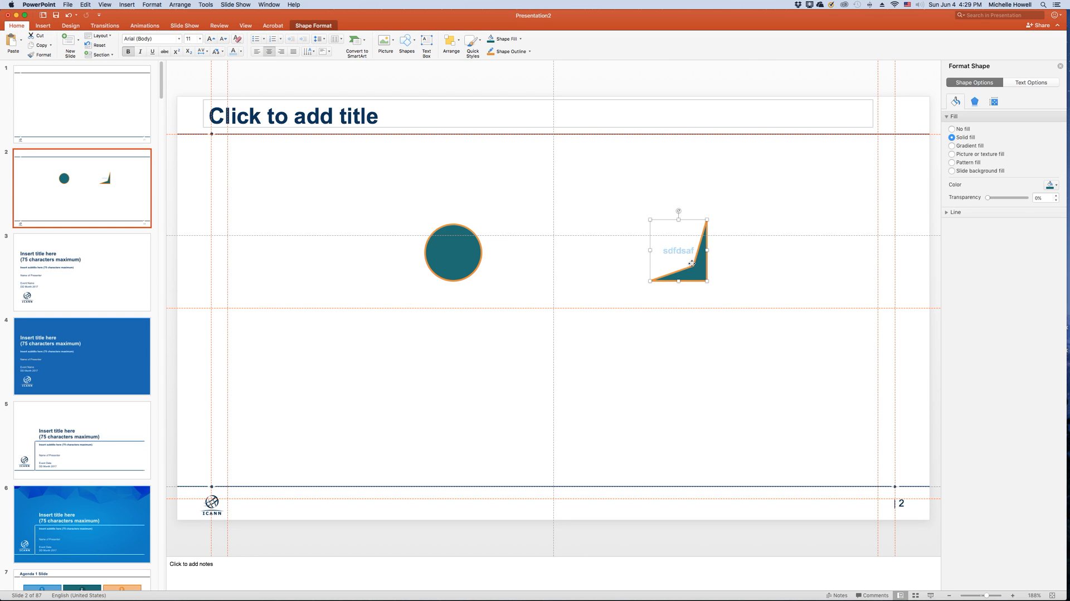
key("Delete")
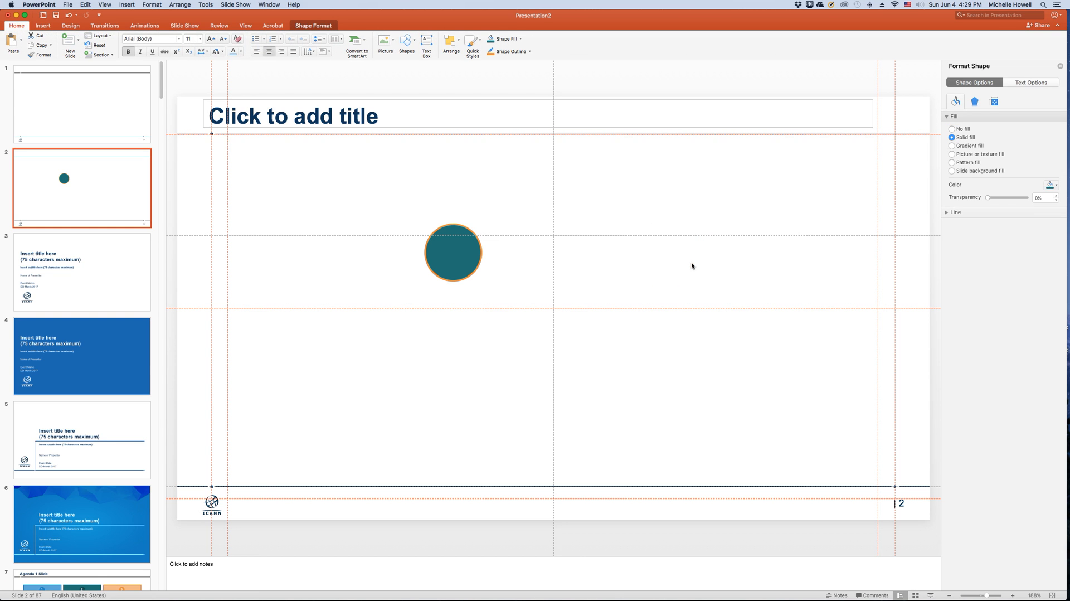
left_click(468, 273)
key("Delete")
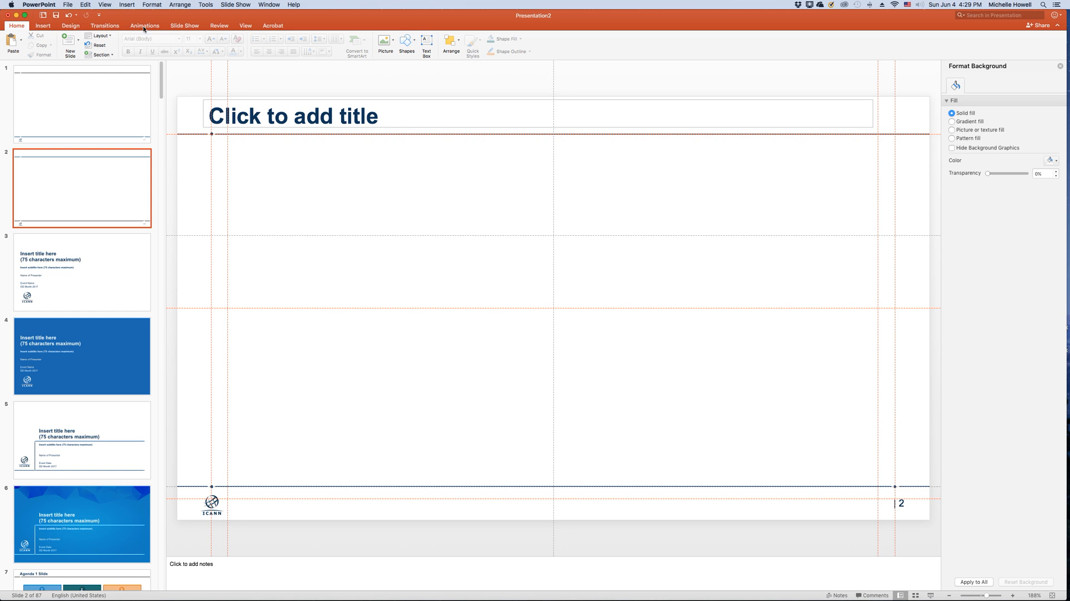
Step: Apply the Bullets layout to slide 1
left_click(42, 26)
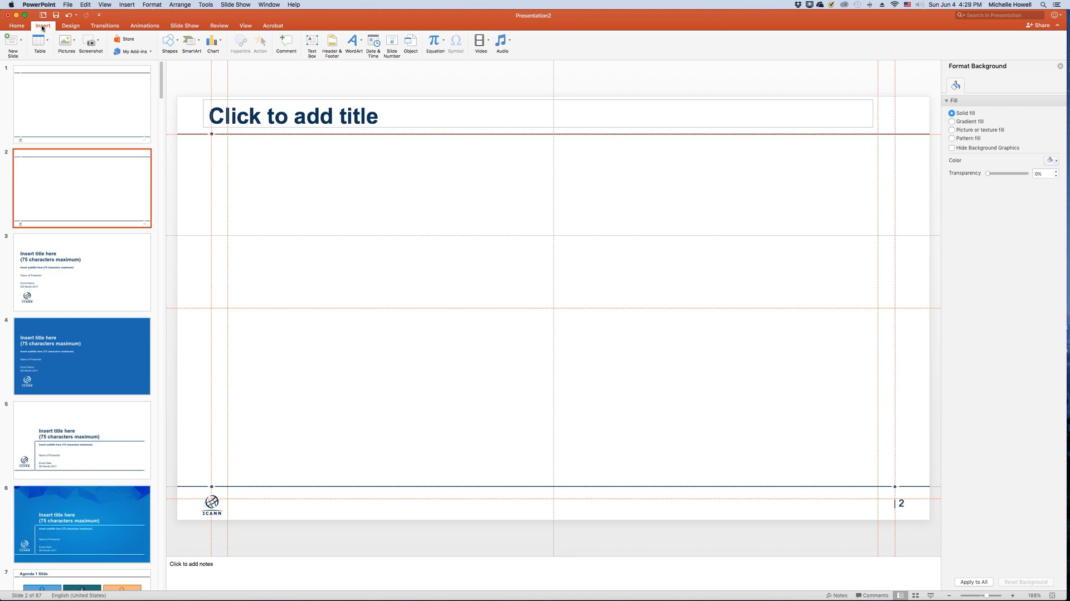
left_click(55, 121)
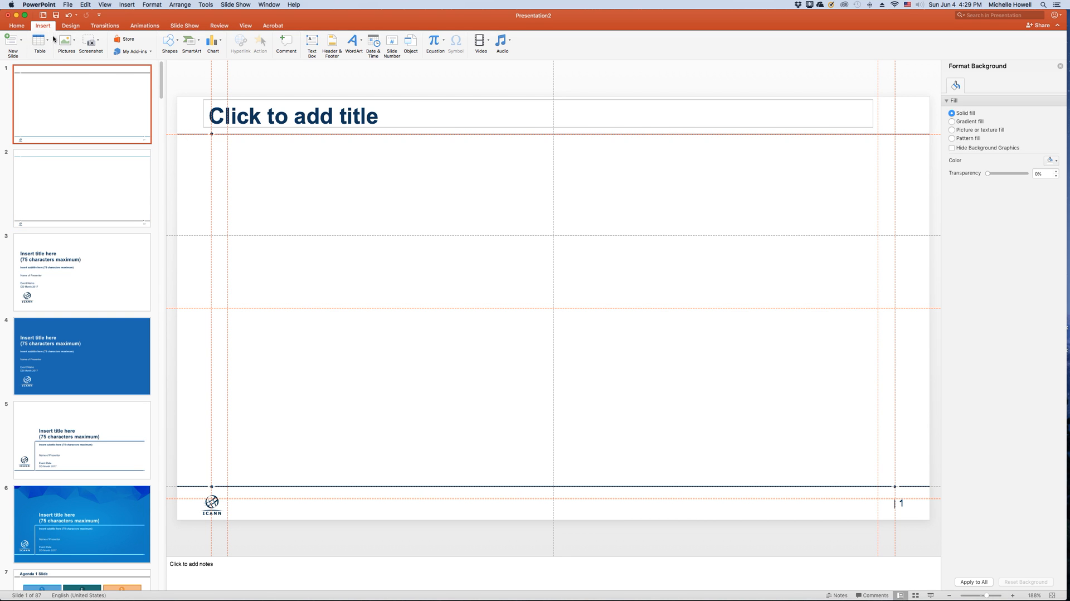
right_click(65, 98)
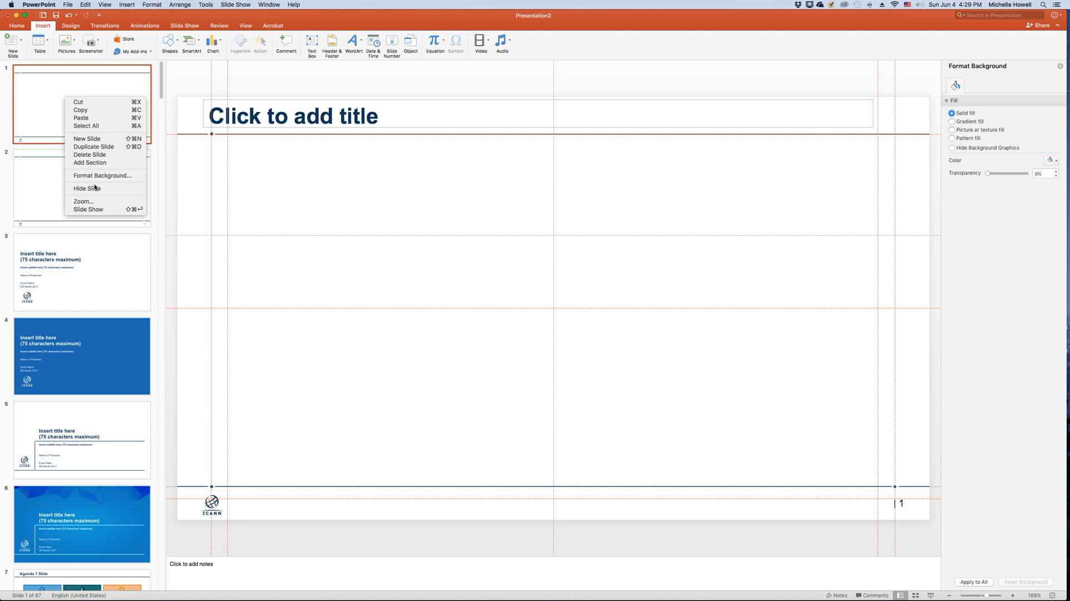
left_click(20, 26)
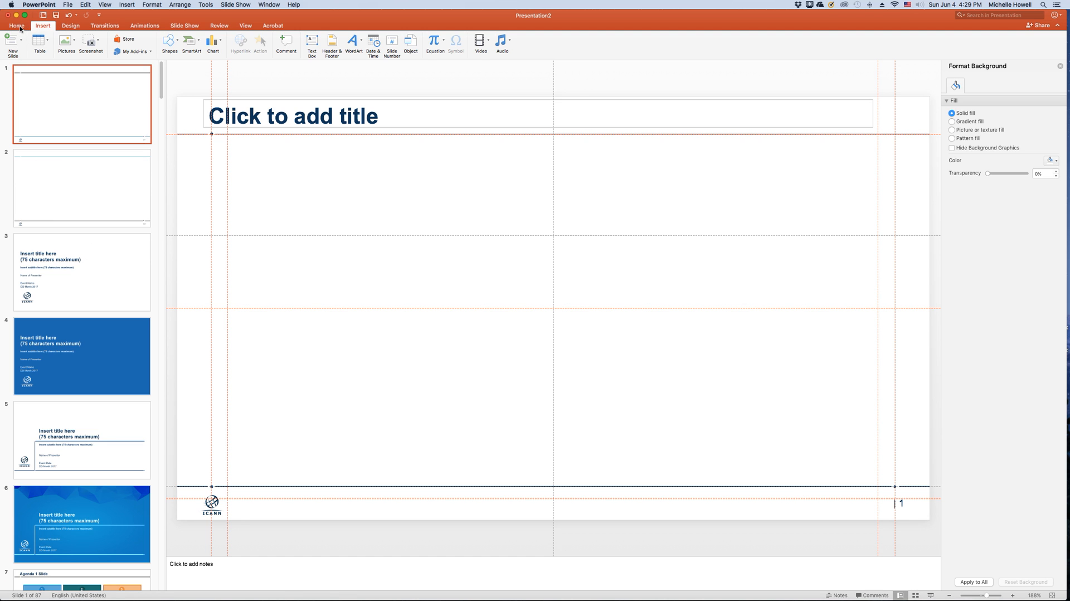
left_click(19, 26)
left_click(109, 35)
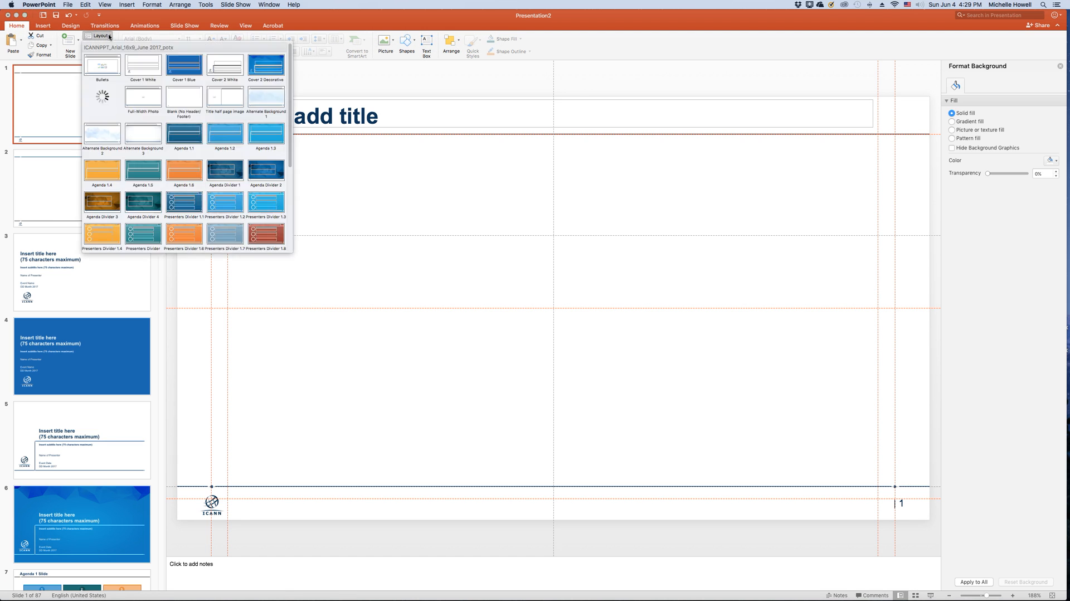
left_click(109, 68)
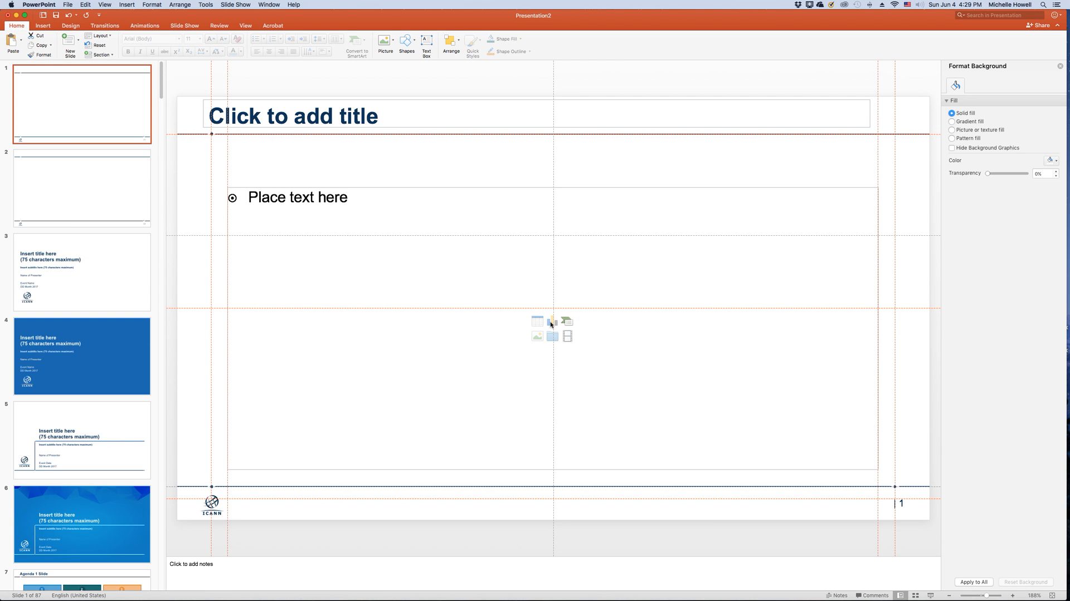
Step: Insert a Clustered Bar chart on slide 2 and close its Excel data sheet
left_click(89, 199)
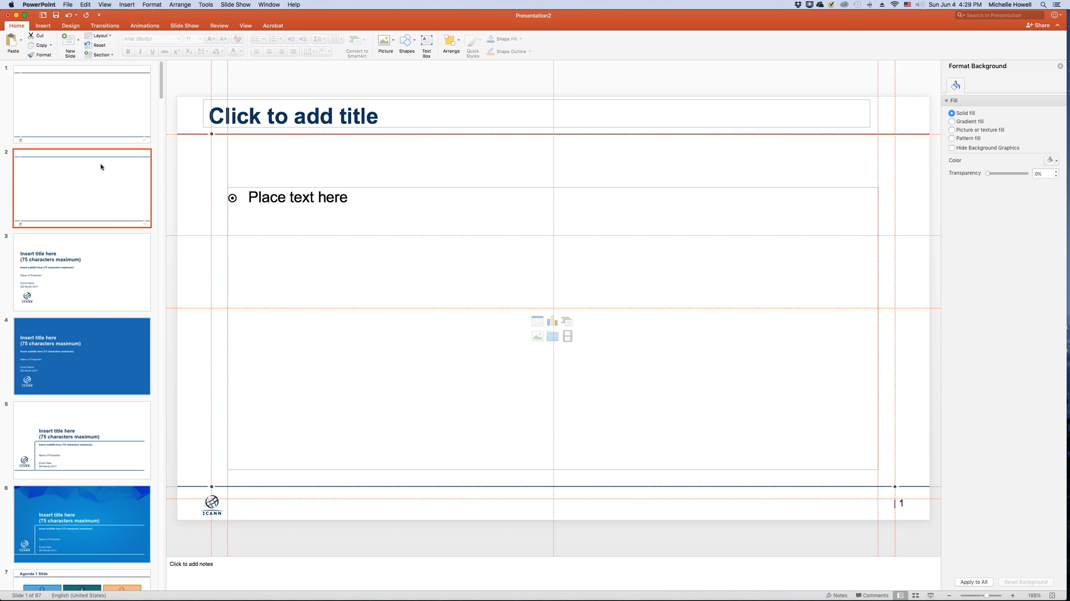
left_click(42, 26)
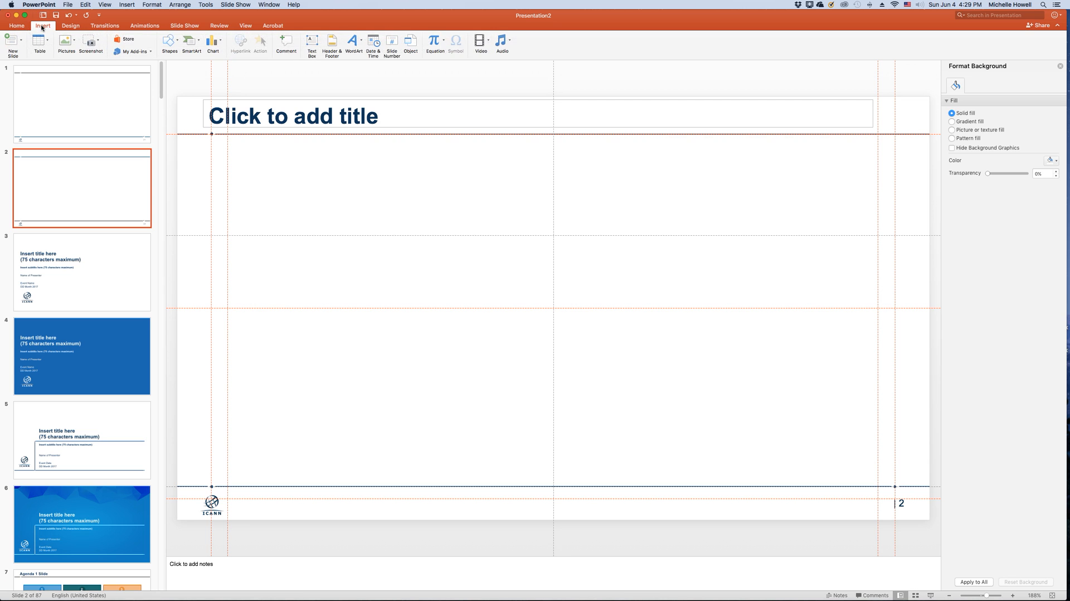
left_click(220, 42)
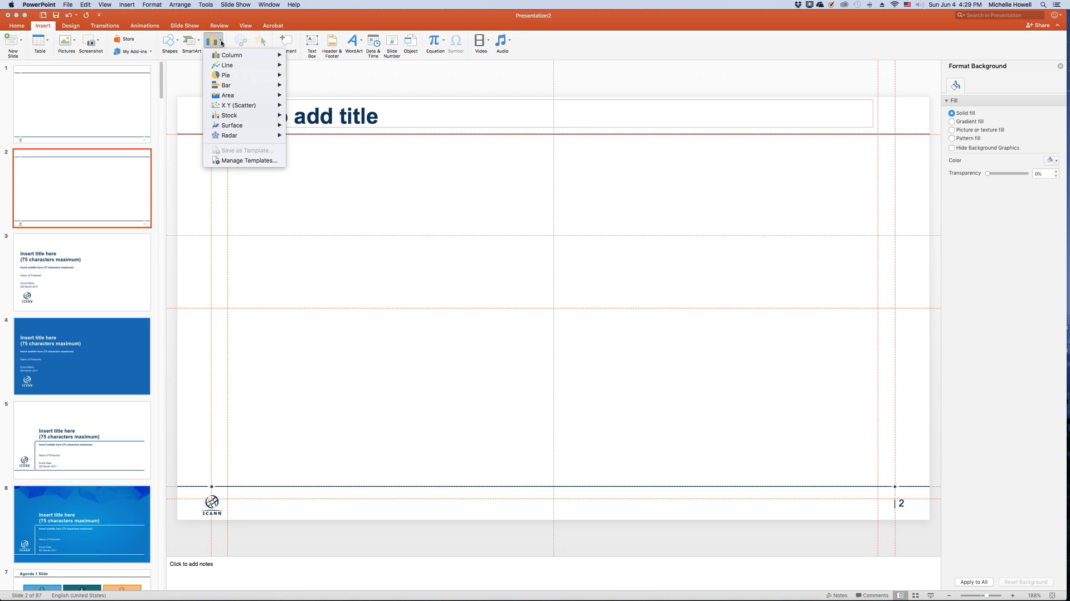
mouse_move(223, 56)
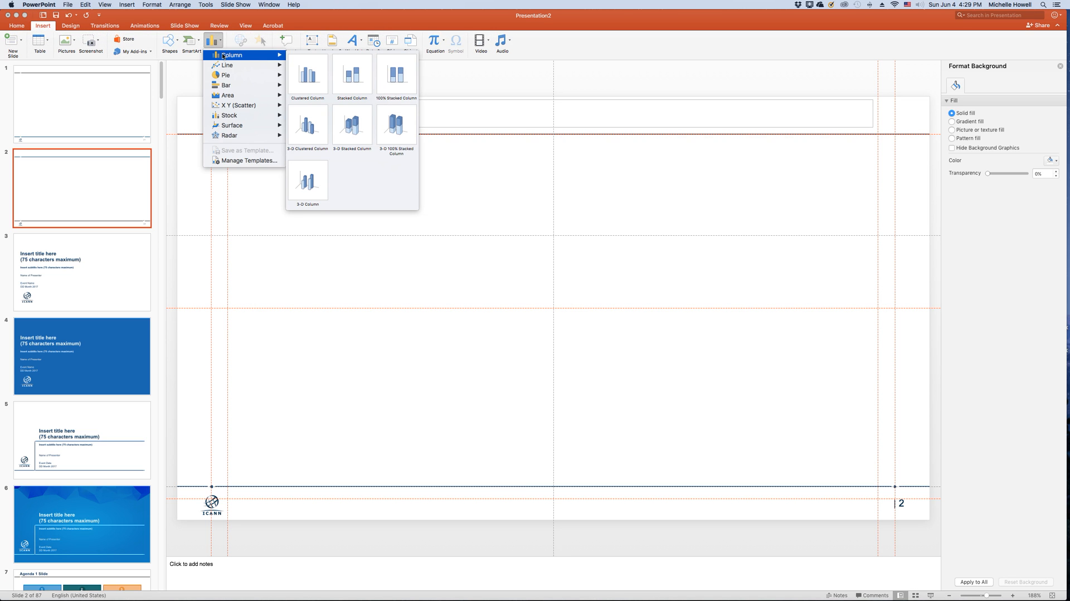
mouse_move(223, 84)
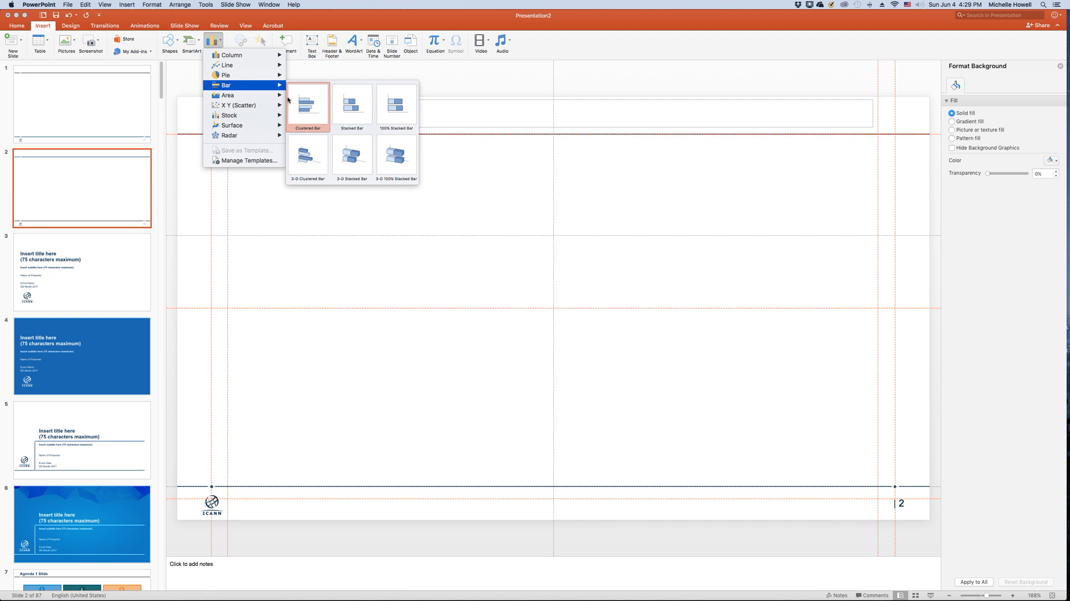
left_click(306, 100)
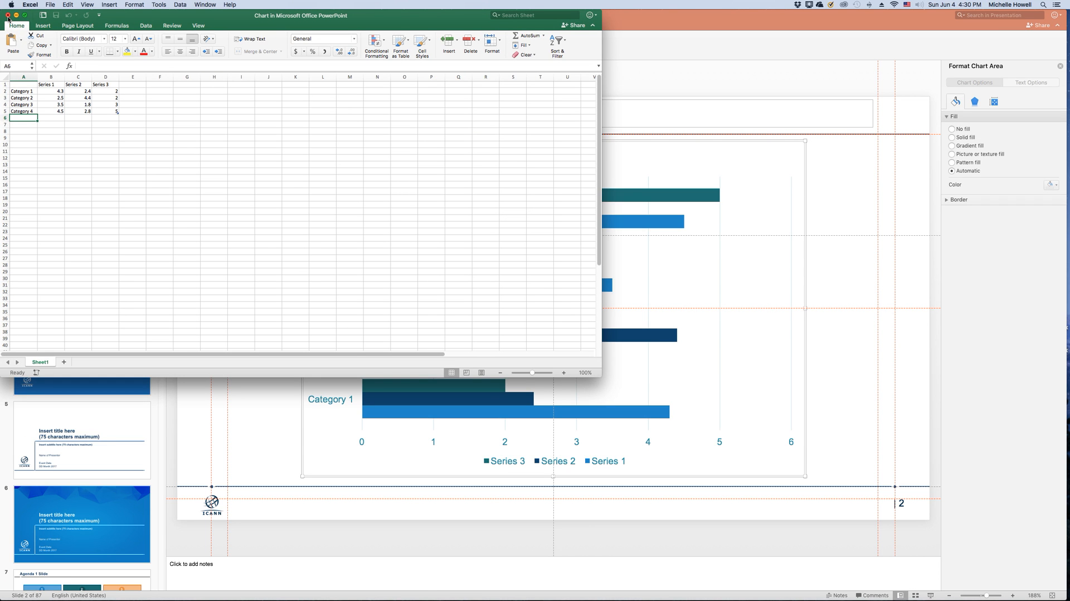
left_click(7, 15)
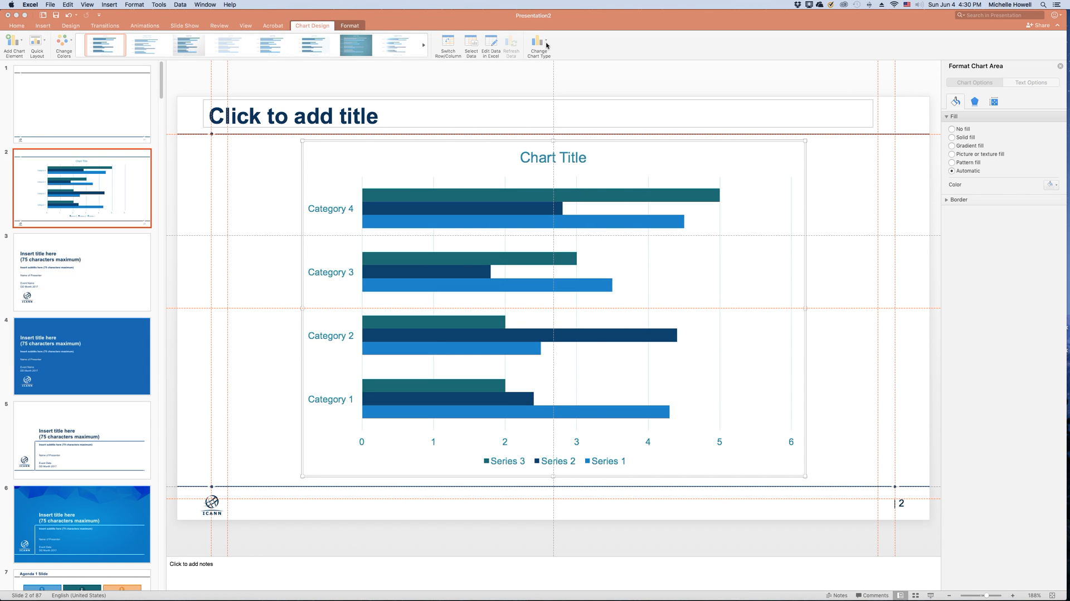
Step: Recolor the bar chart with the monochromatic blue palette, then switch it to the monochromatic teal palette
left_click(71, 46)
left_click(71, 47)
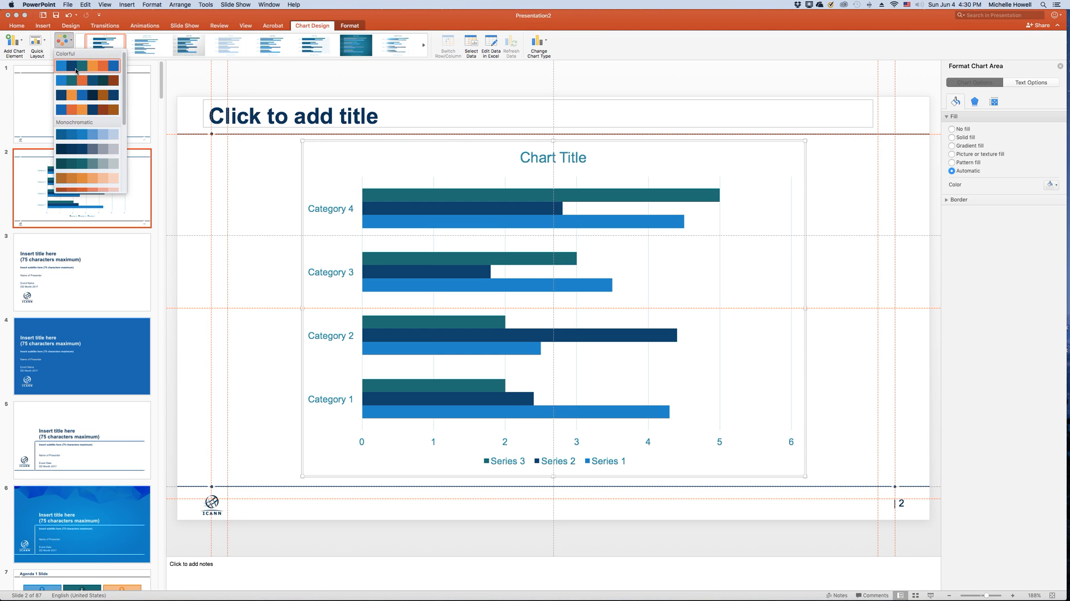
scroll(93, 68, "down", 2)
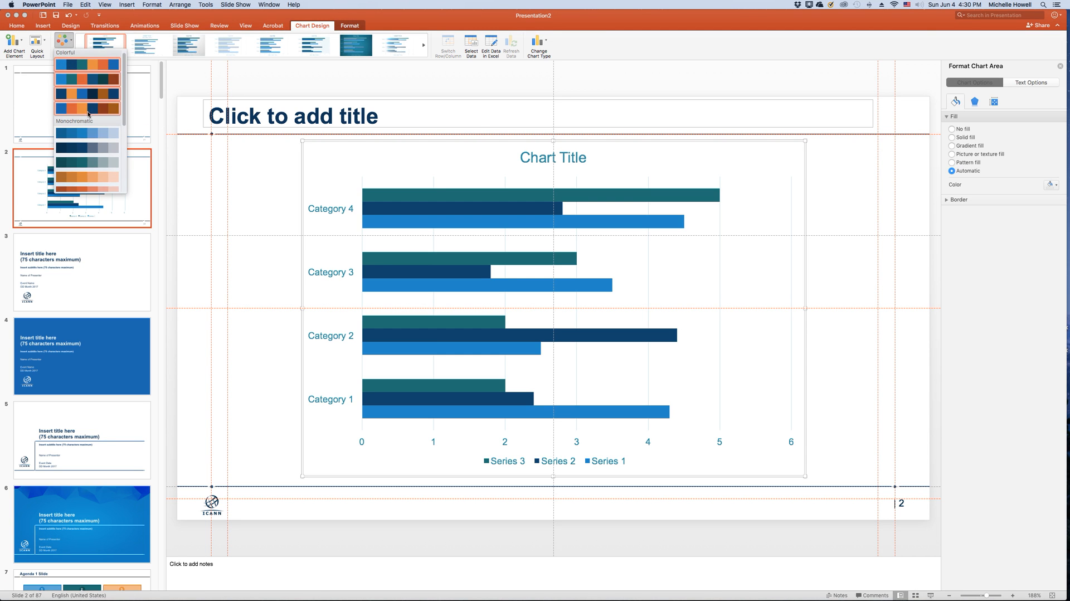
scroll(85, 135, "up", 1)
left_click(84, 132)
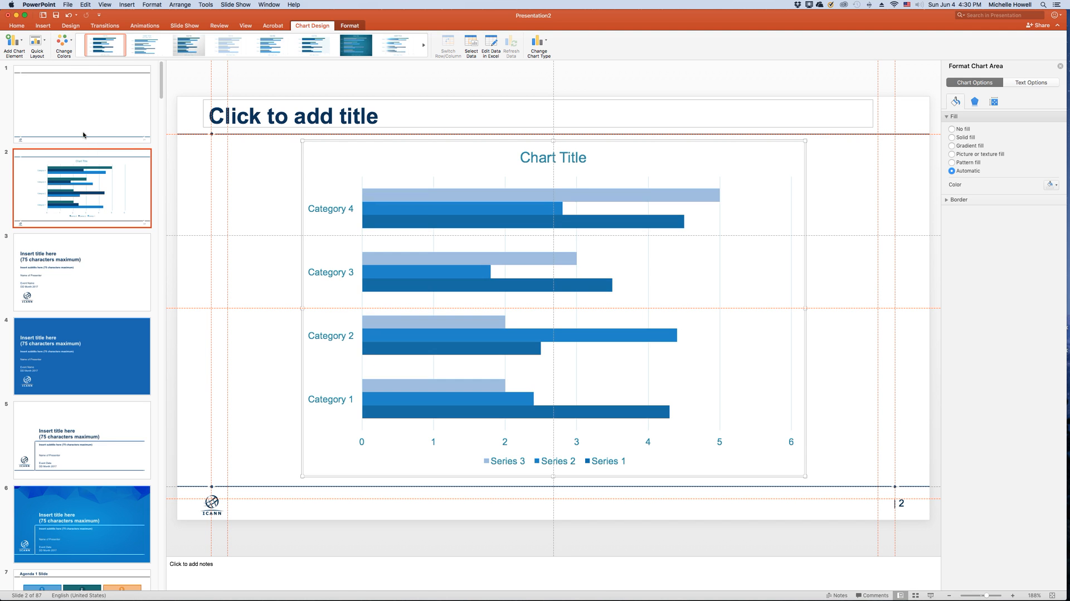
left_click(64, 42)
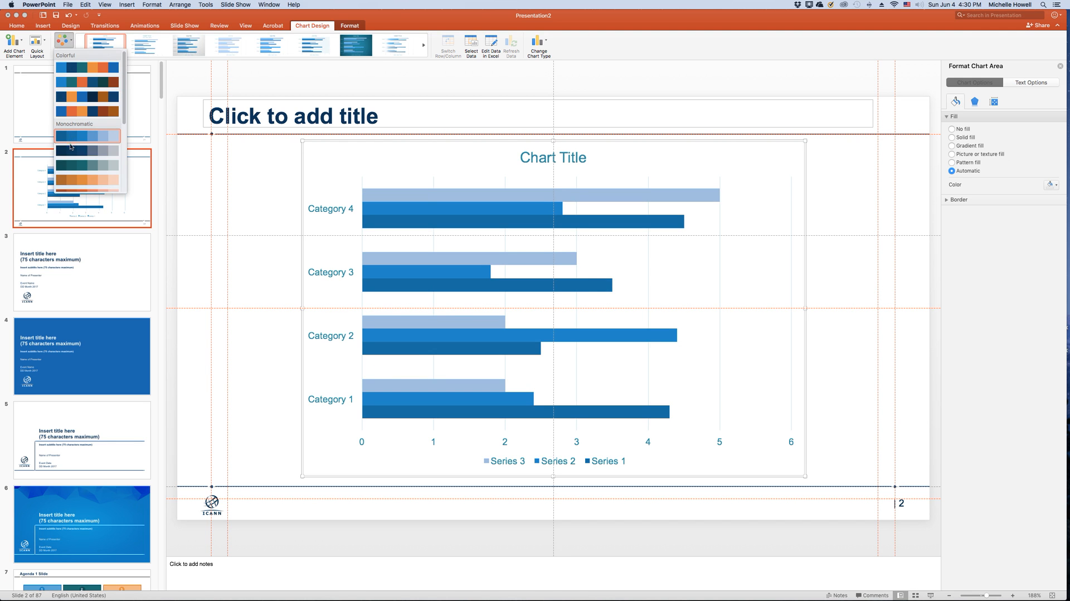
left_click(68, 167)
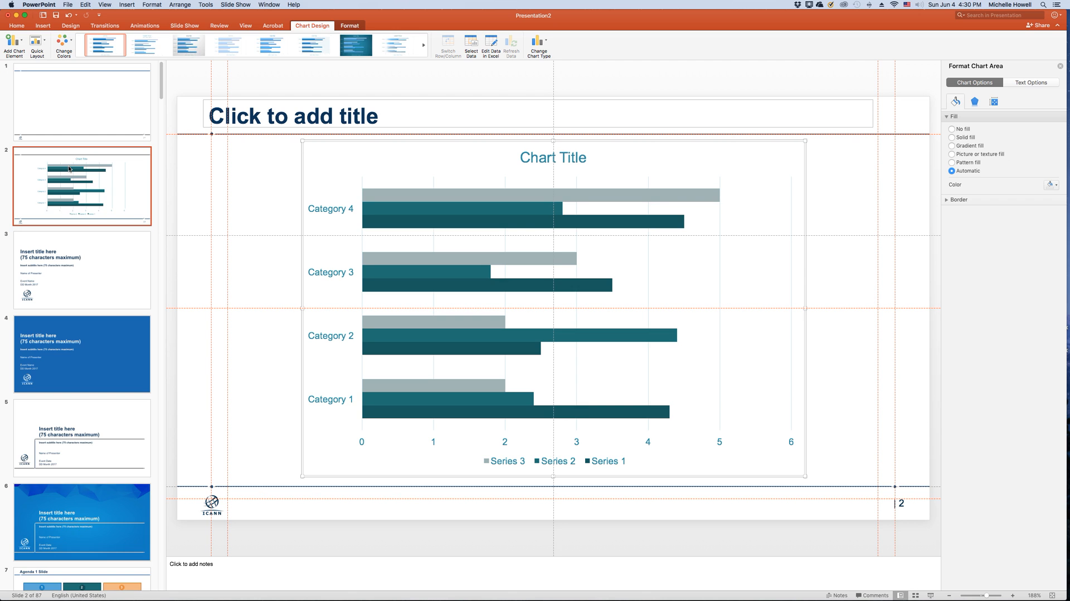
Step: Try quick layouts on the bar chart: legend beside the bars, legend above with data labels, and a data table below
left_click(45, 42)
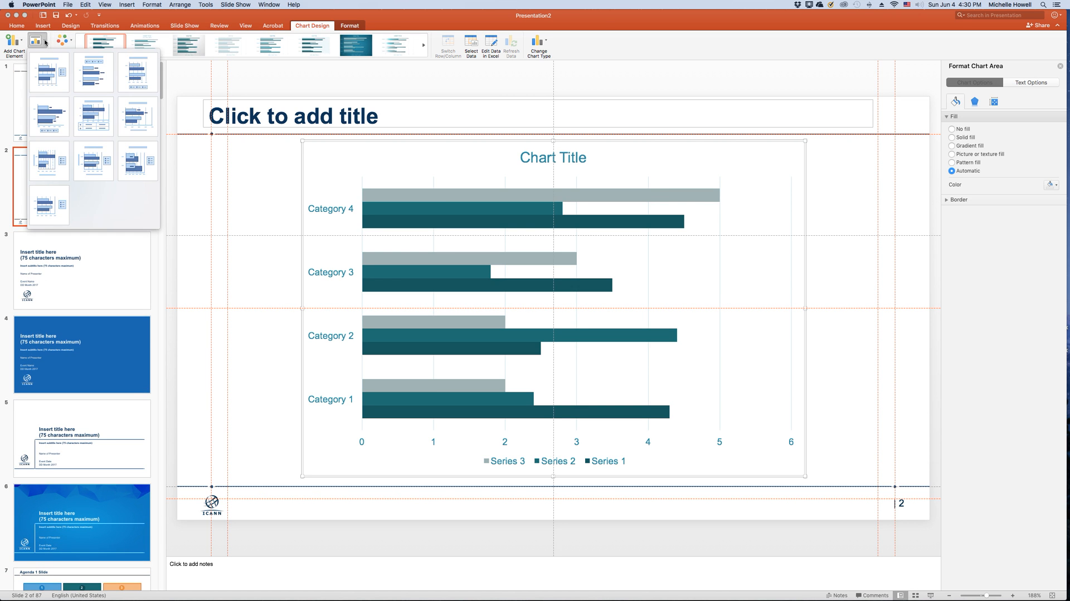
left_click(59, 73)
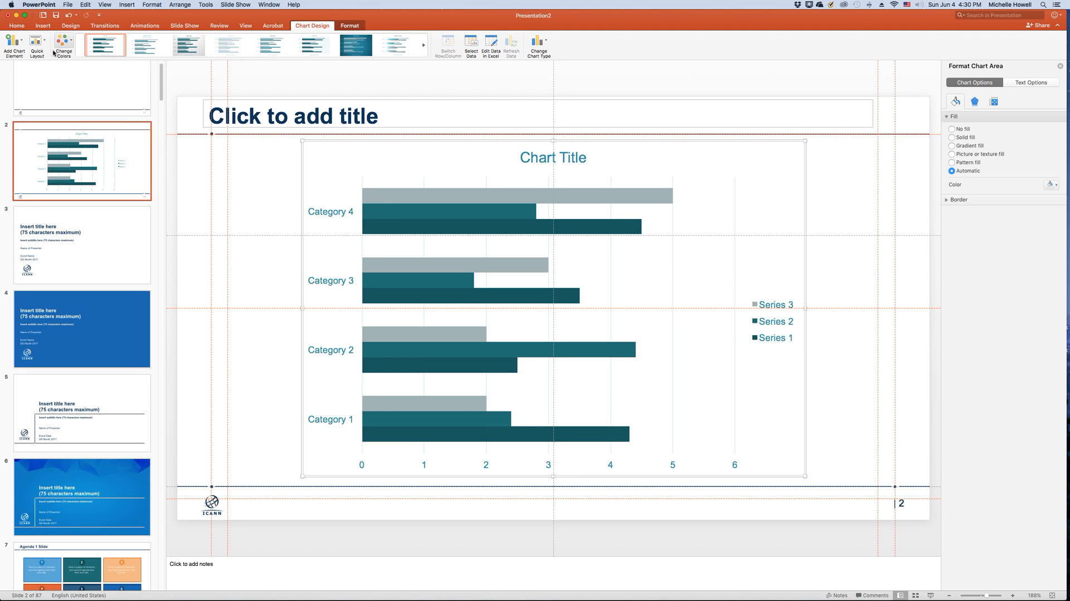
left_click(37, 41)
left_click(90, 79)
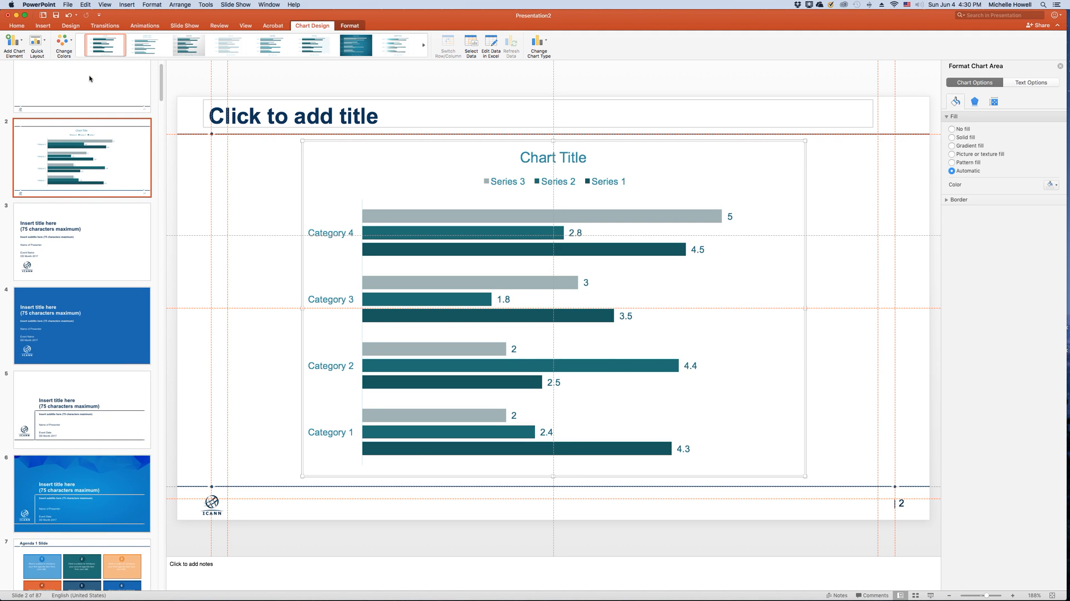
left_click(45, 46)
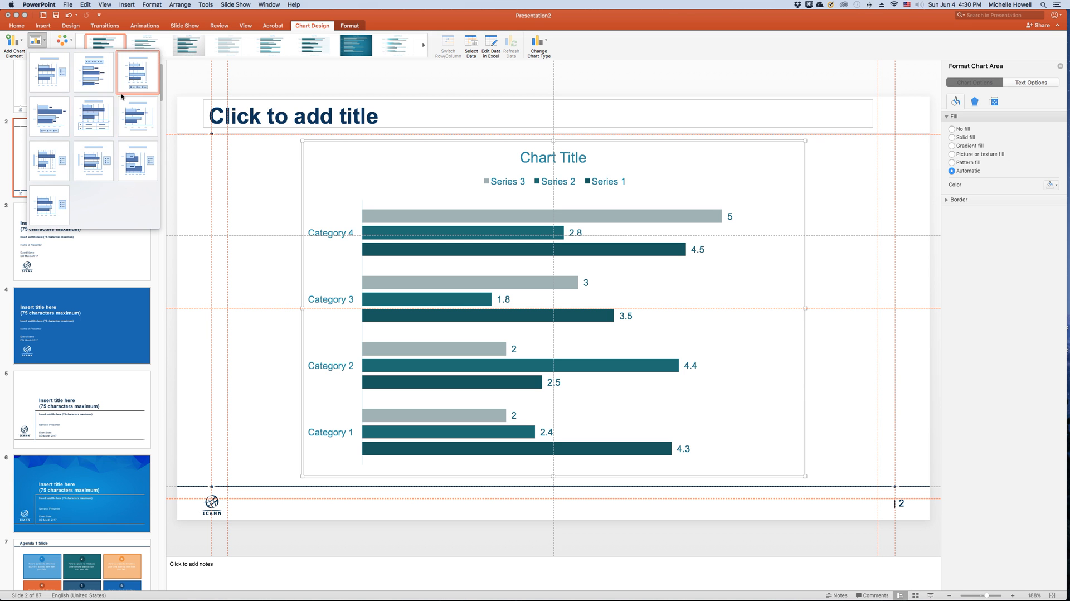
left_click(94, 116)
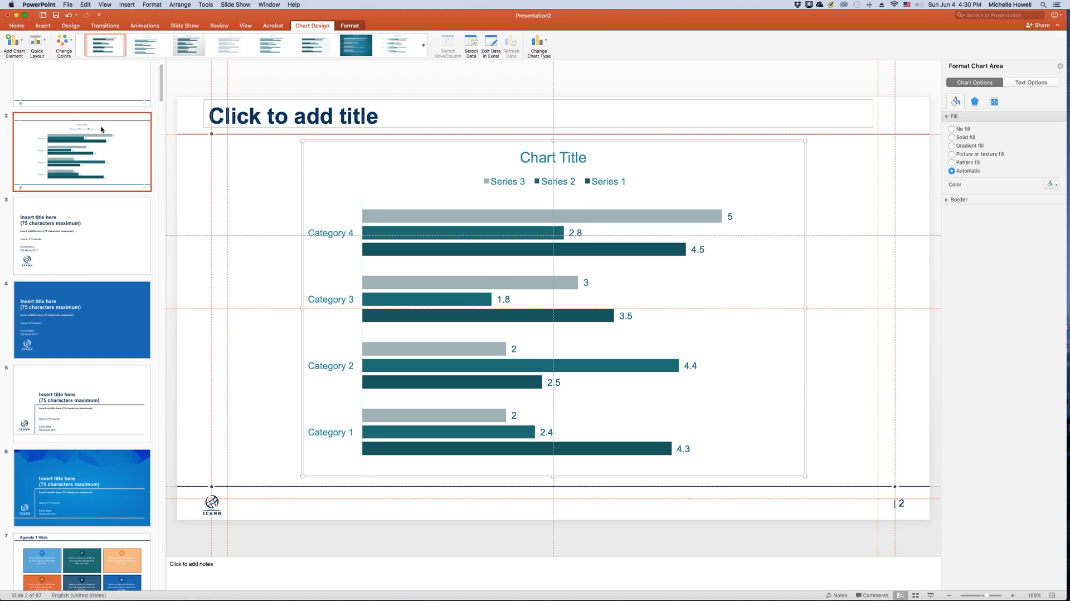
scroll(101, 130, "up", 1)
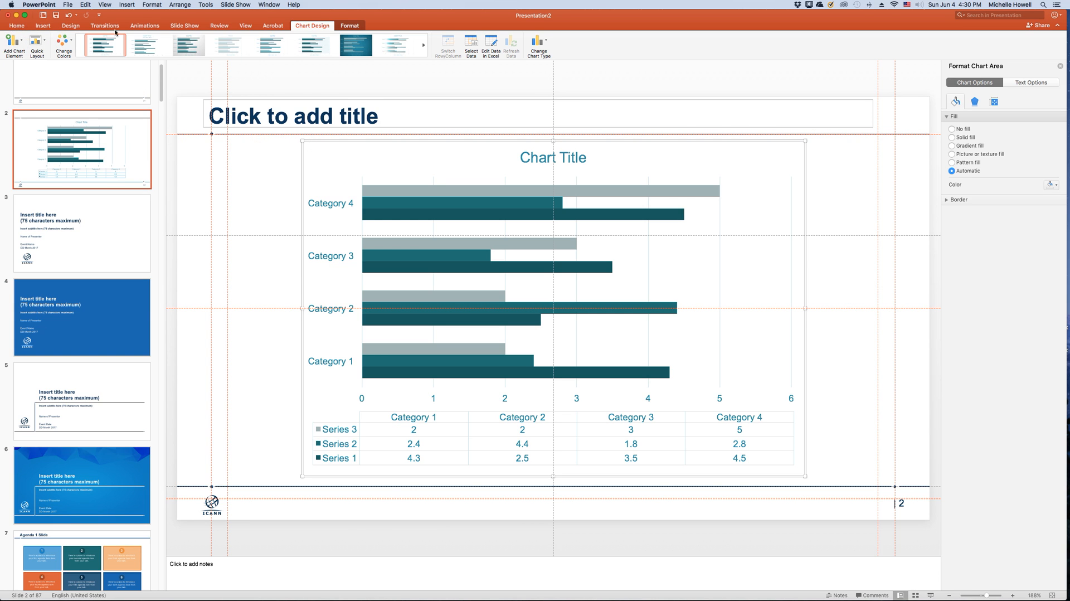
Step: Set all text in the bar chart to black
left_click(16, 26)
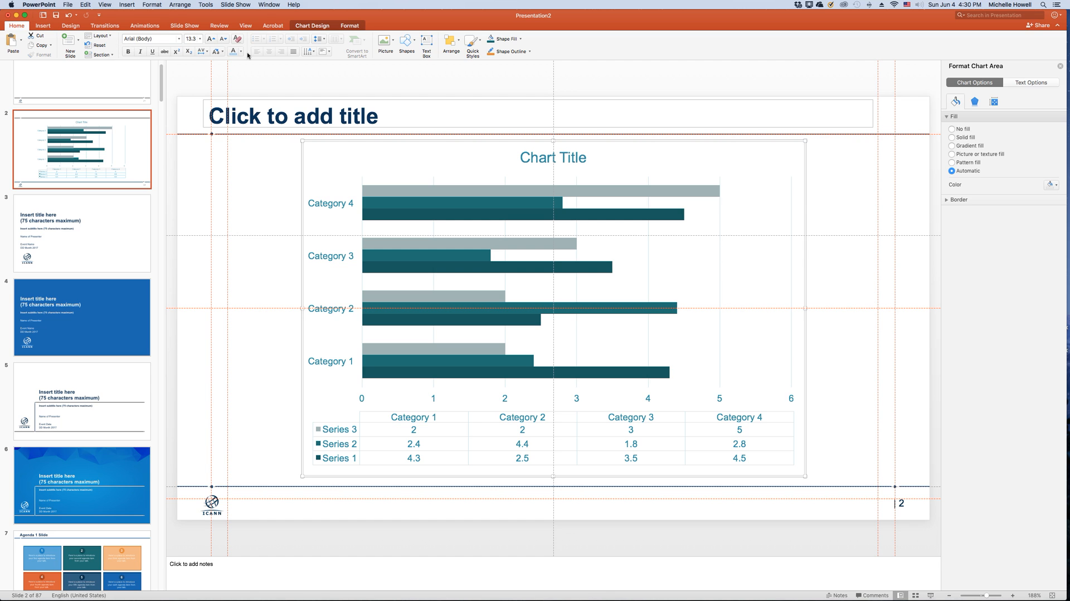
left_click(242, 52)
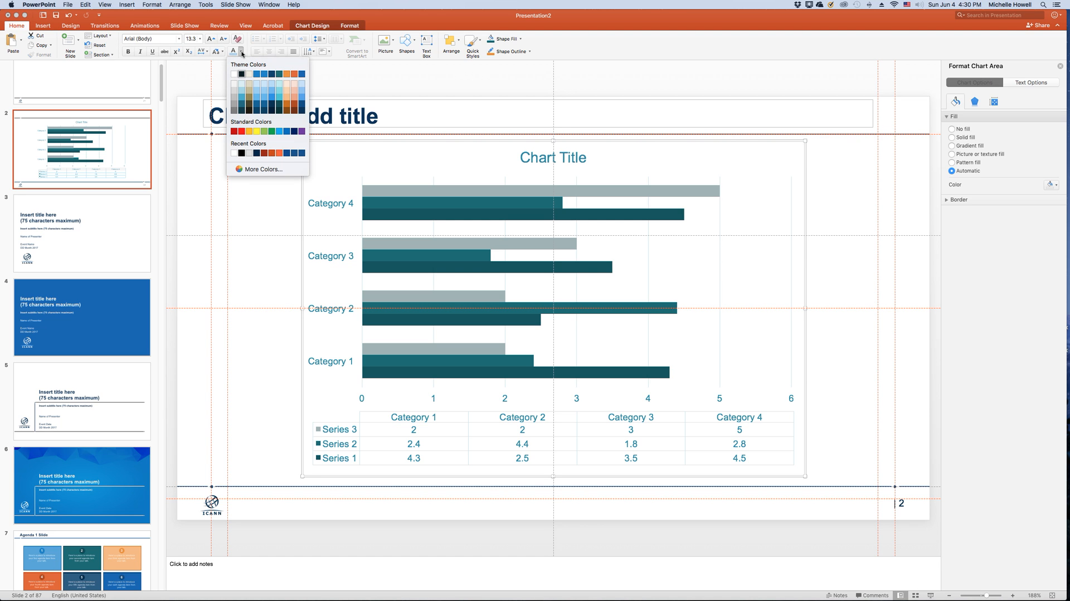
left_click(242, 74)
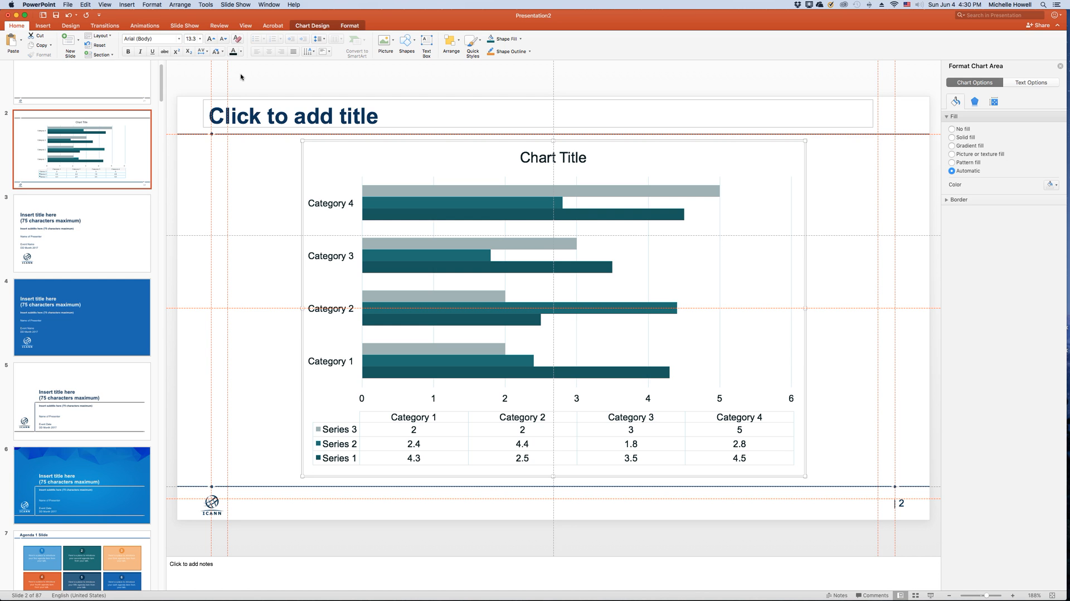
left_click(806, 236)
left_click(765, 237)
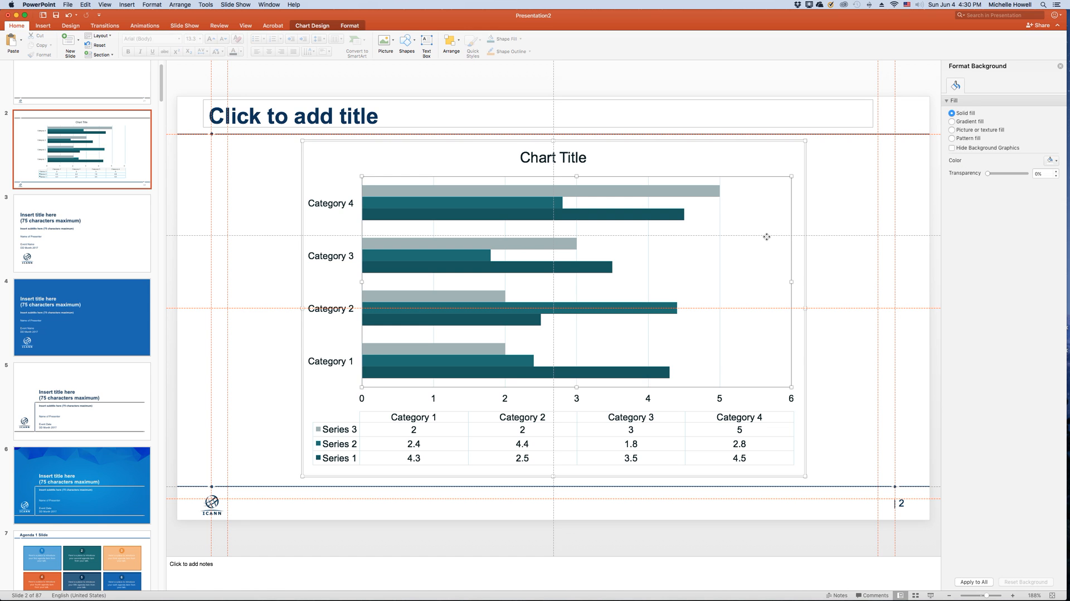
Step: Try the second through eighth chart styles one after another on the bar chart
left_click(574, 145)
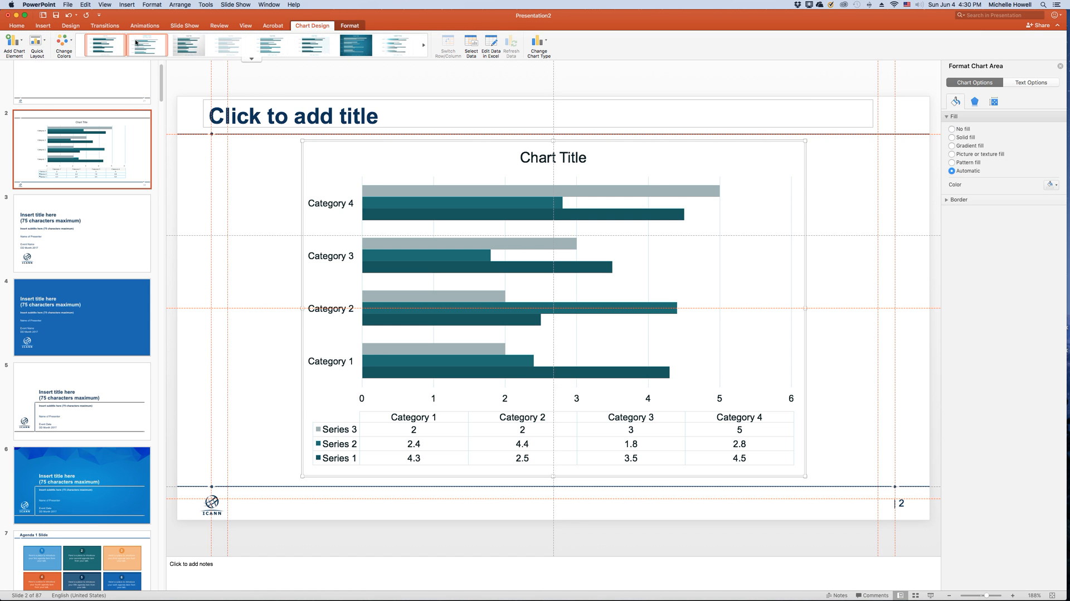
left_click(141, 49)
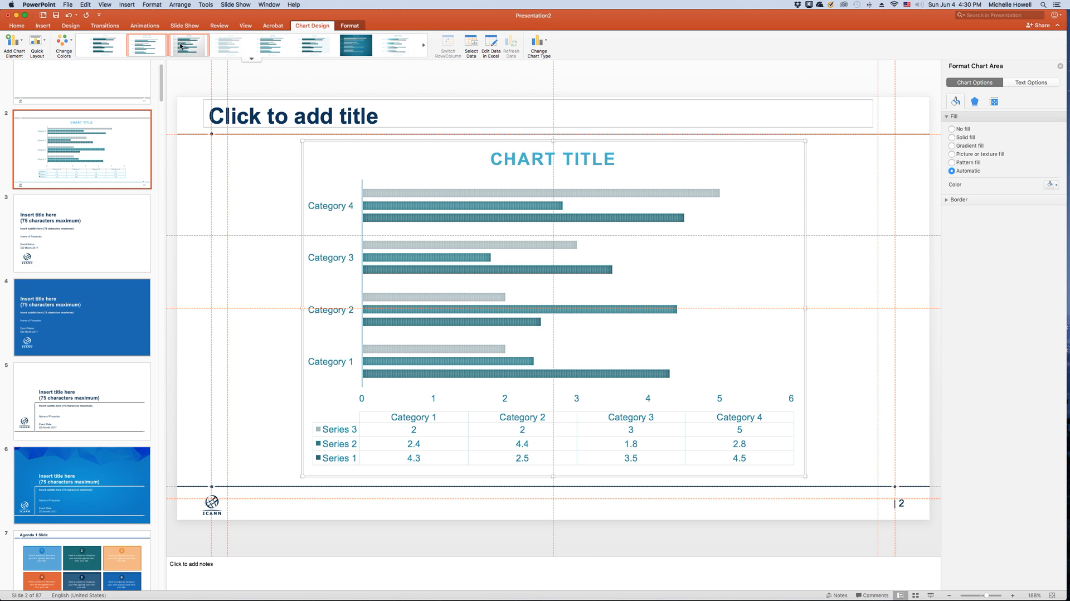
left_click(180, 46)
left_click(229, 46)
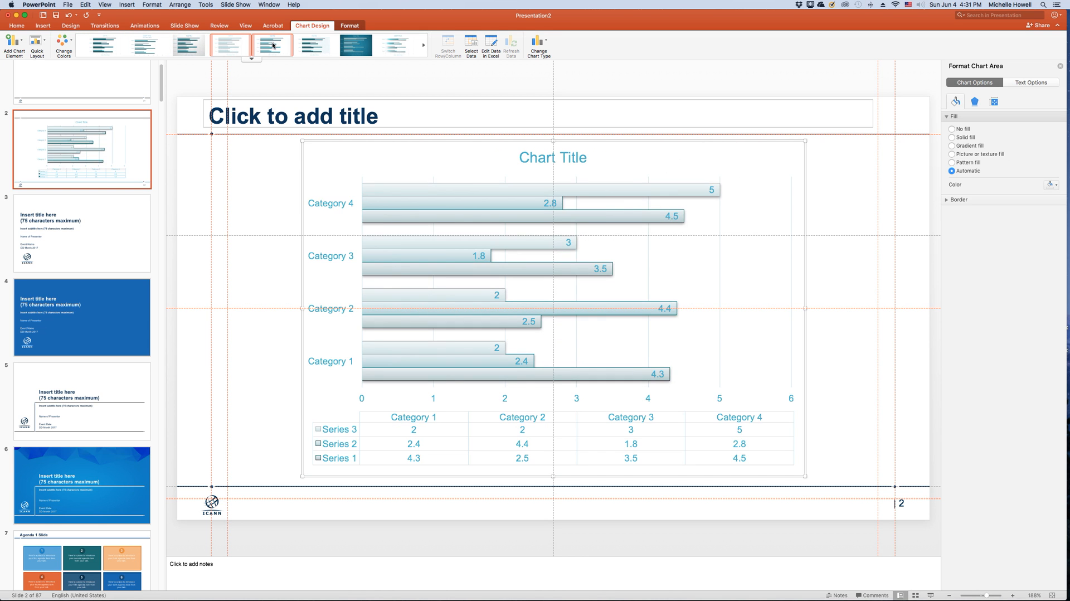
left_click(273, 45)
left_click(313, 44)
left_click(356, 45)
left_click(388, 45)
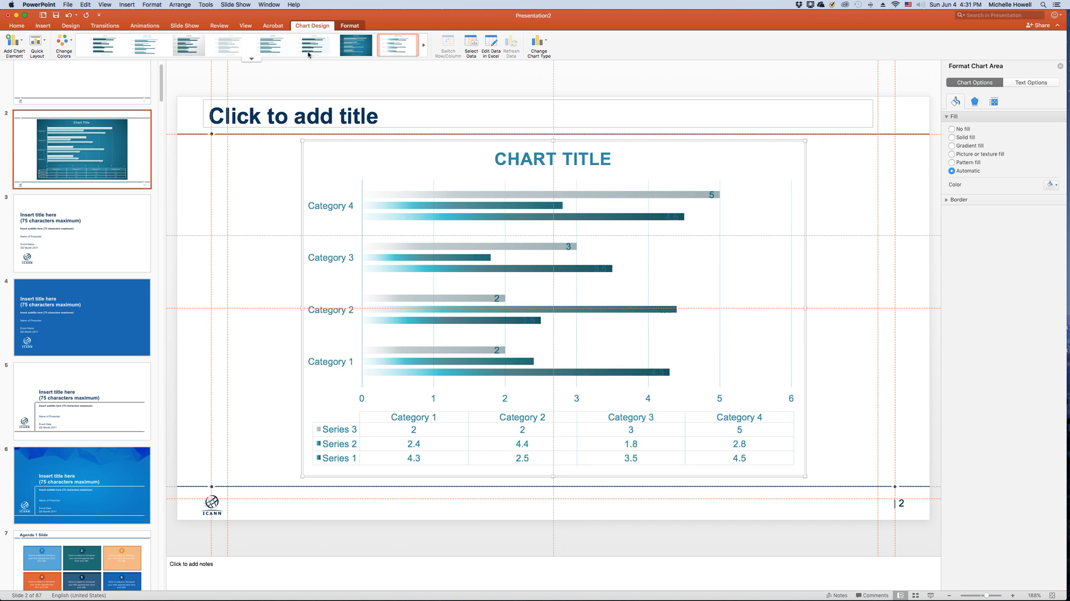
Step: Try further chart styles, including the dark teal background and beveled bars, and return to the first style with flat bars
left_click(423, 47)
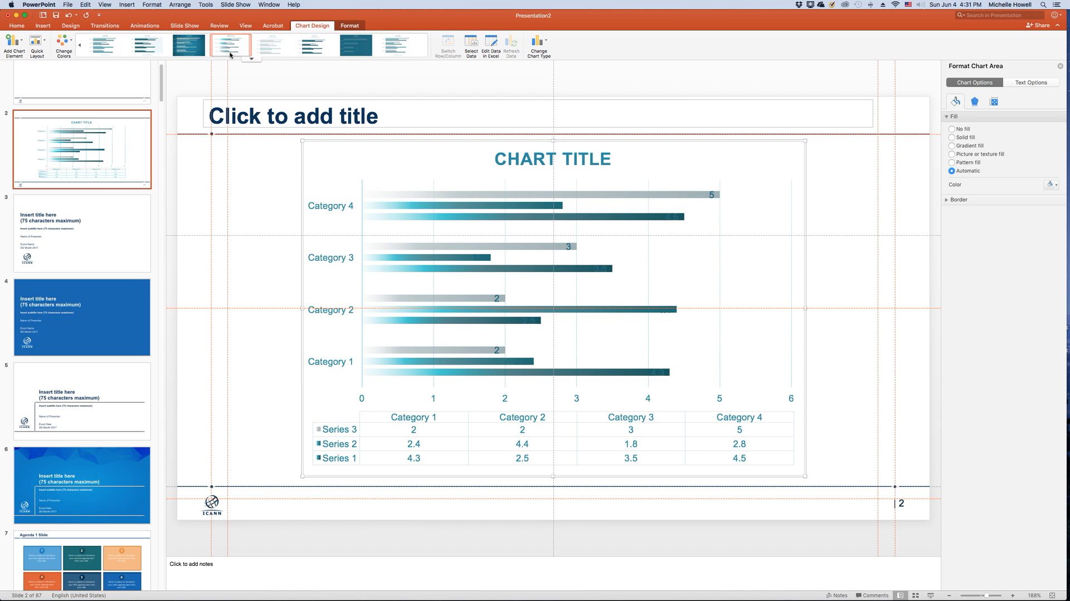
left_click(313, 44)
left_click(342, 47)
left_click(342, 46)
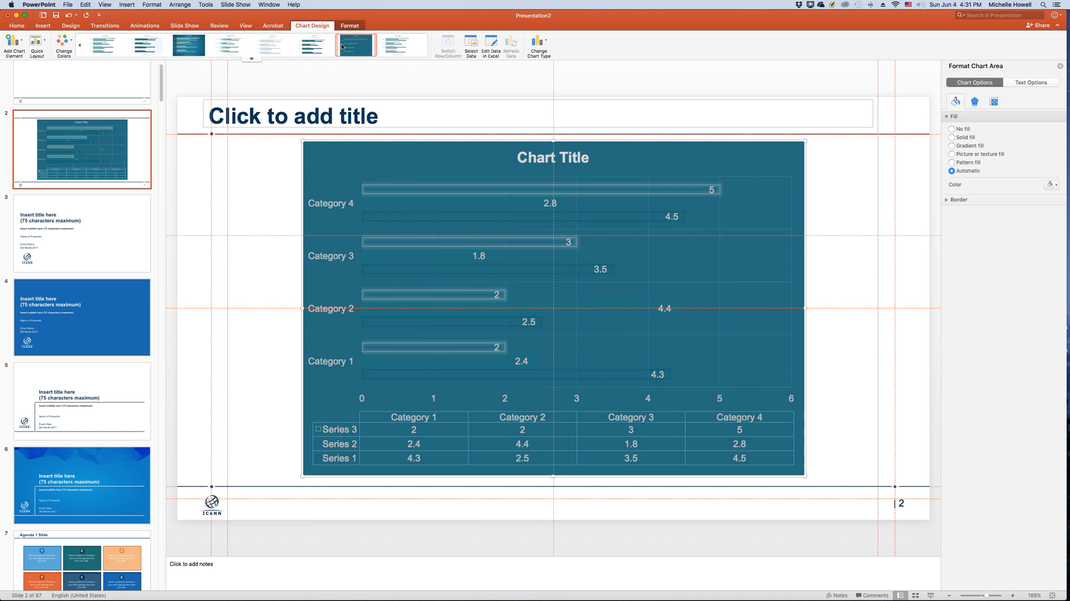
left_click(382, 49)
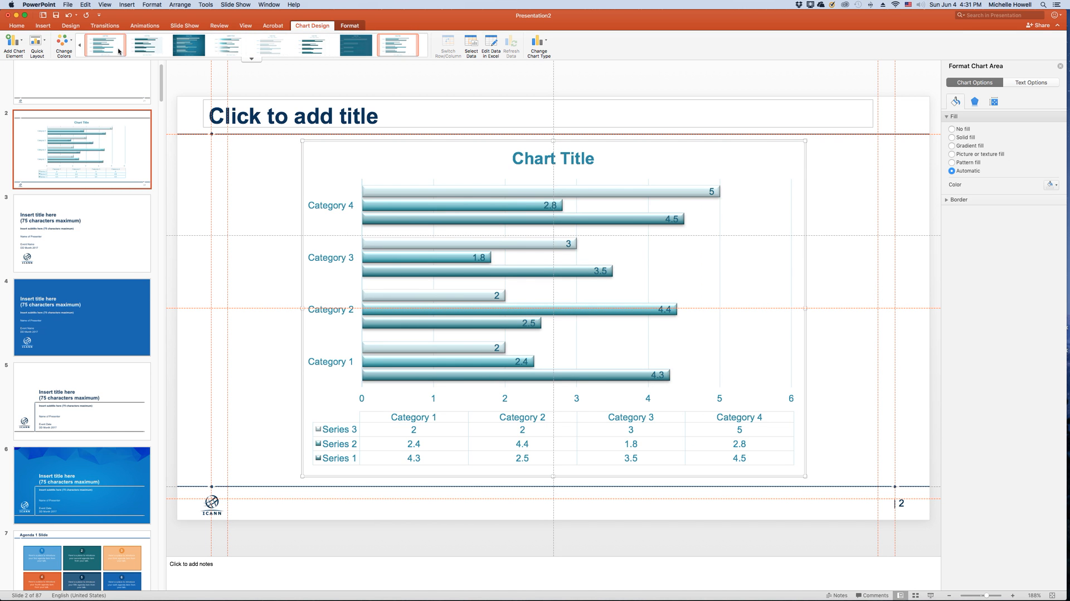
left_click(81, 46)
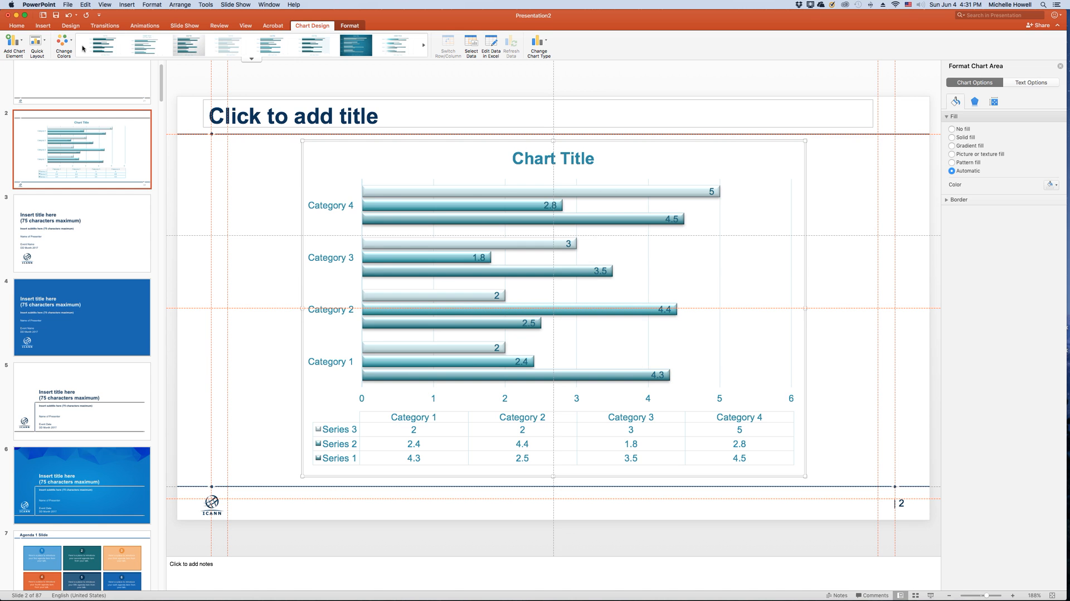
left_click(112, 47)
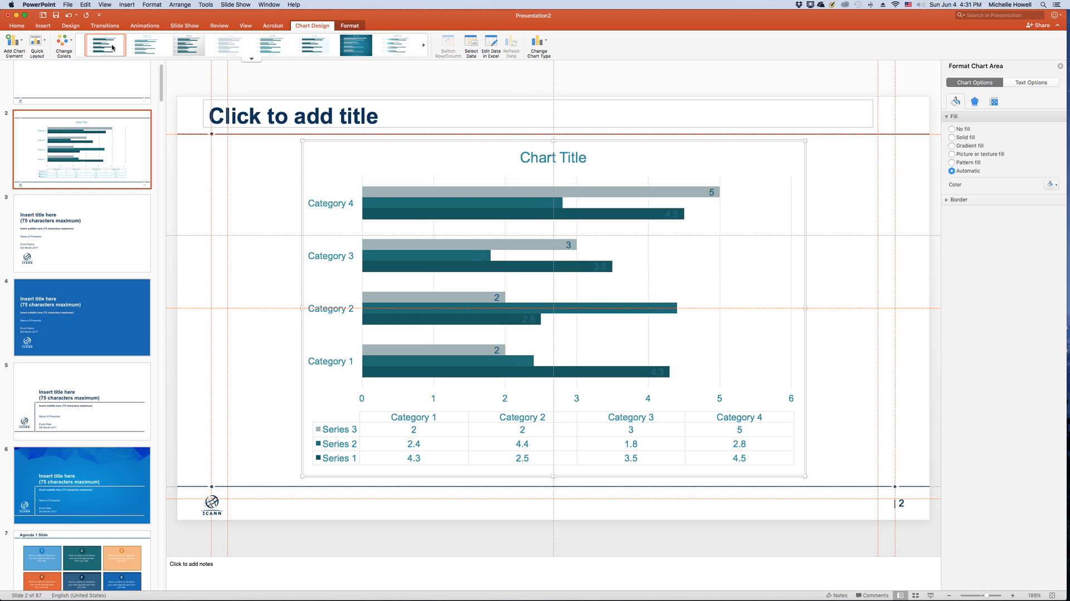
Step: Apply the quick layout with the legend under the title and data labels at the bar ends, and set the chart text to black
left_click(36, 41)
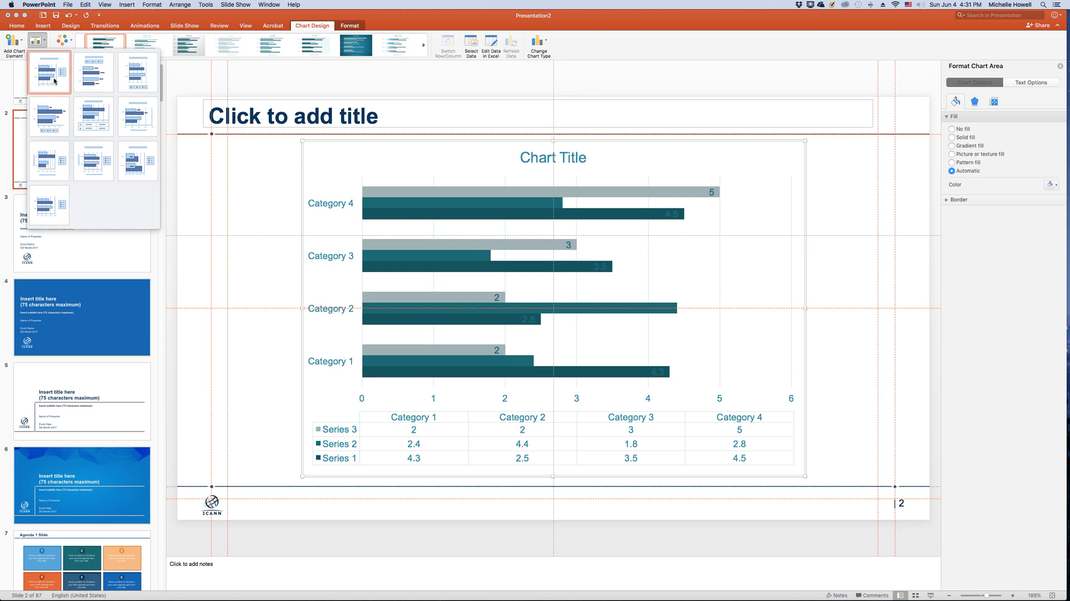
left_click(95, 78)
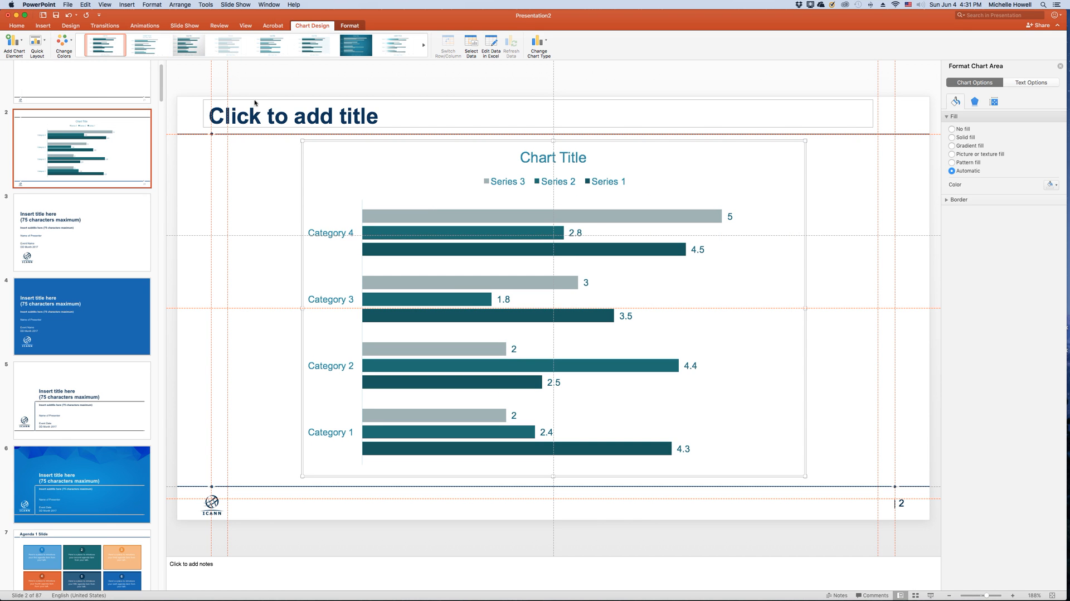
left_click(10, 24)
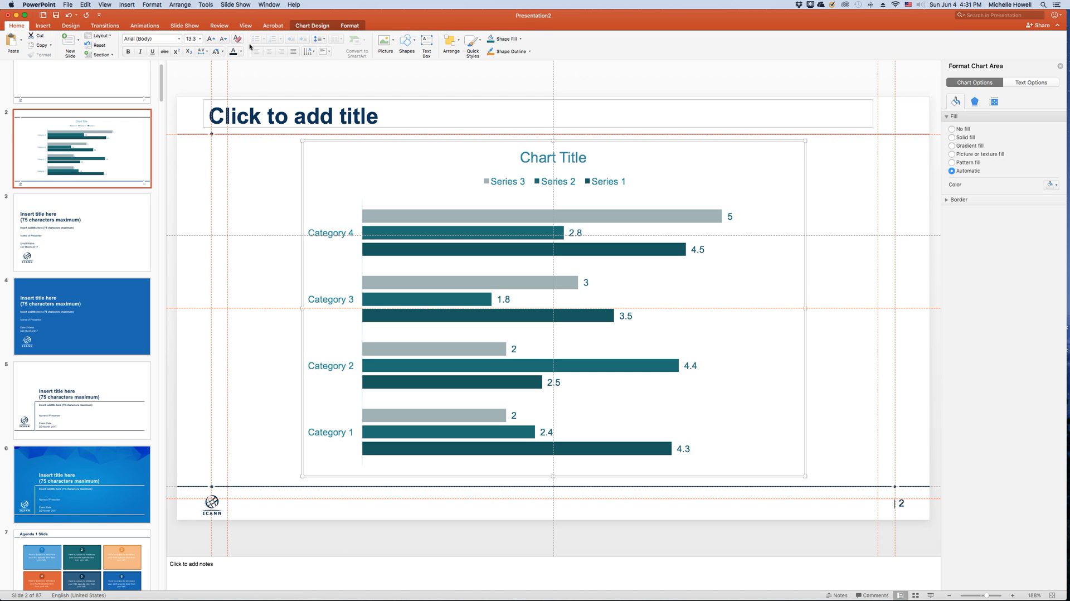
left_click(233, 51)
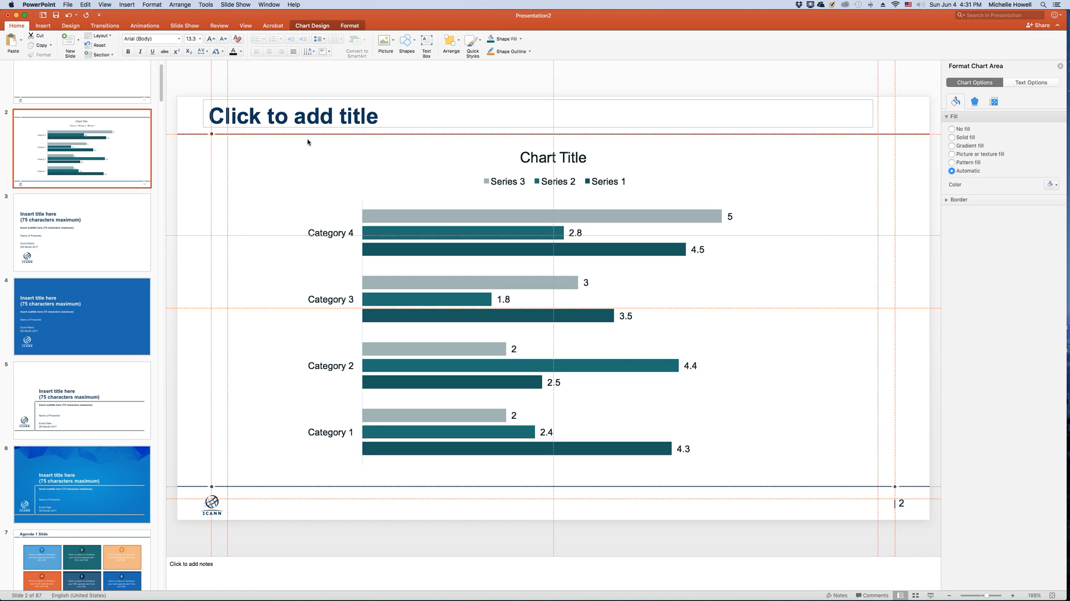
Step: Change the bar chart's type to Clustered Column
left_click(315, 144)
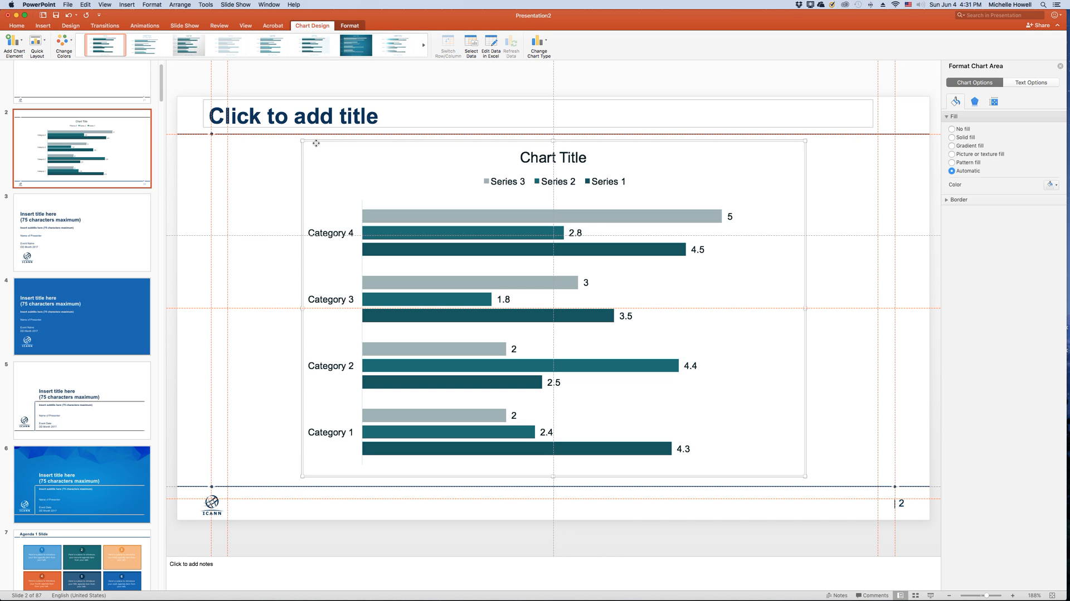
left_click(547, 42)
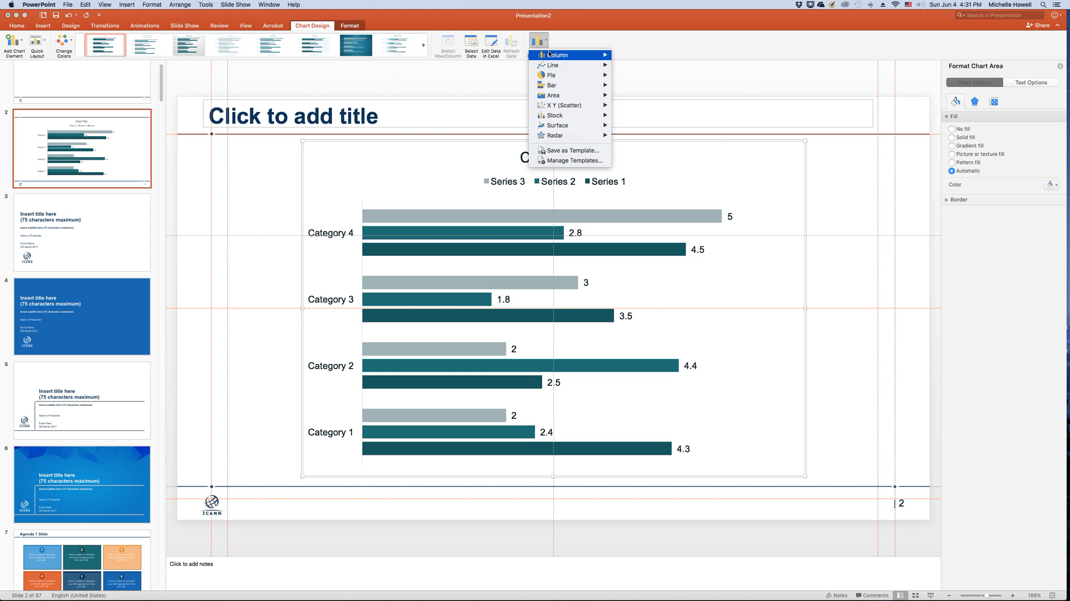
mouse_move(550, 54)
left_click(629, 73)
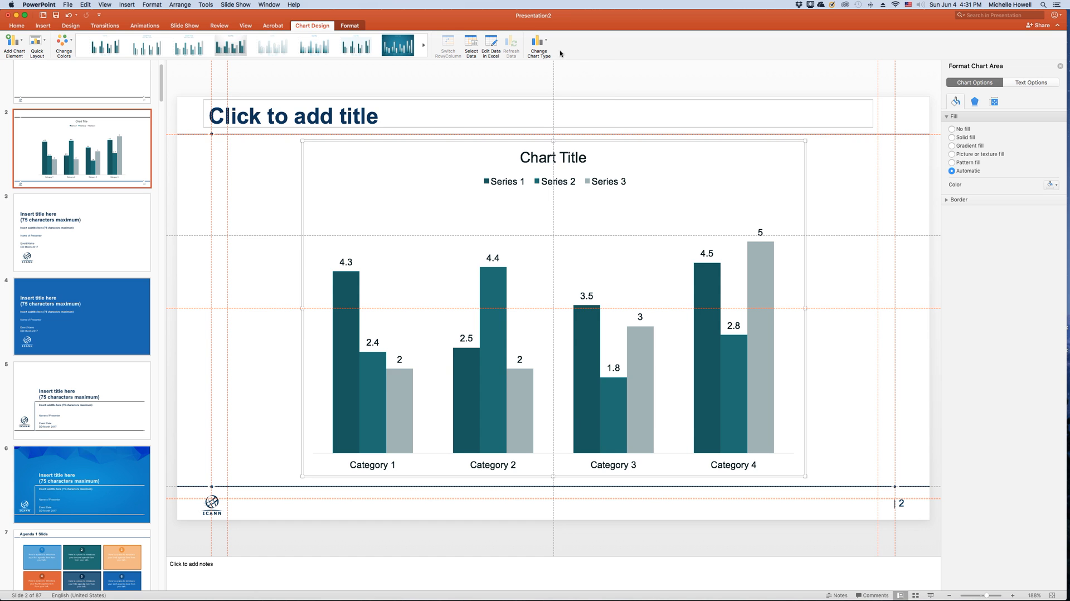
Step: Change the column chart's type to the basic Line chart
left_click(538, 41)
mouse_move(563, 70)
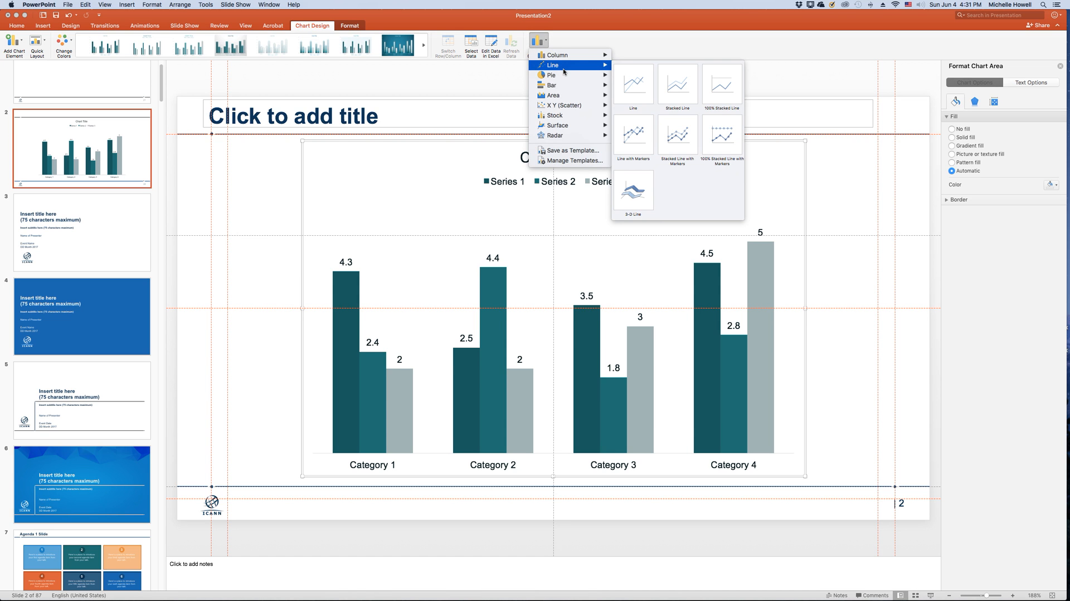
left_click(635, 91)
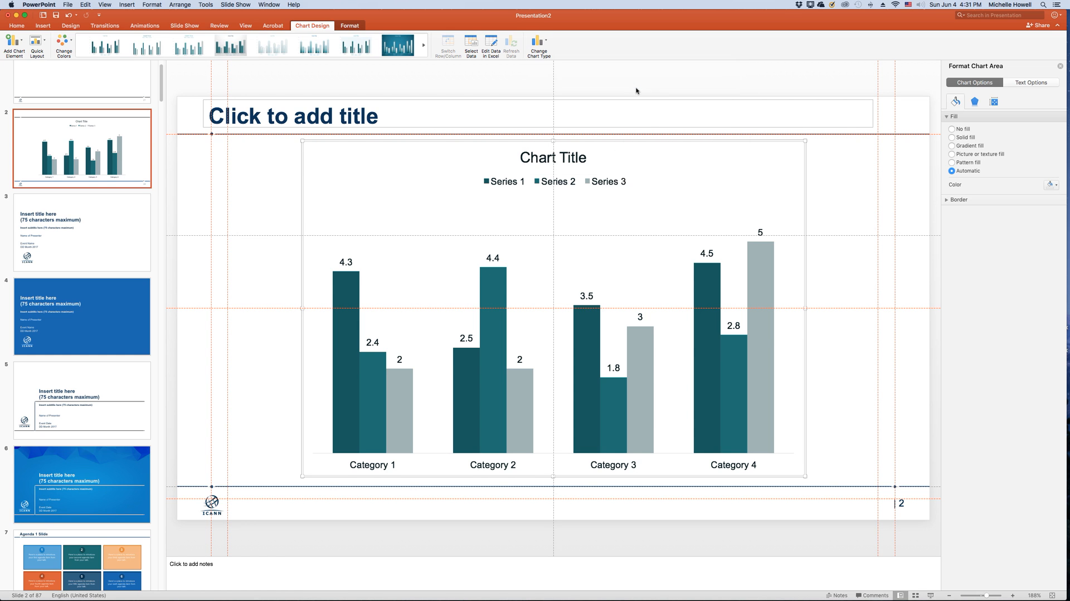